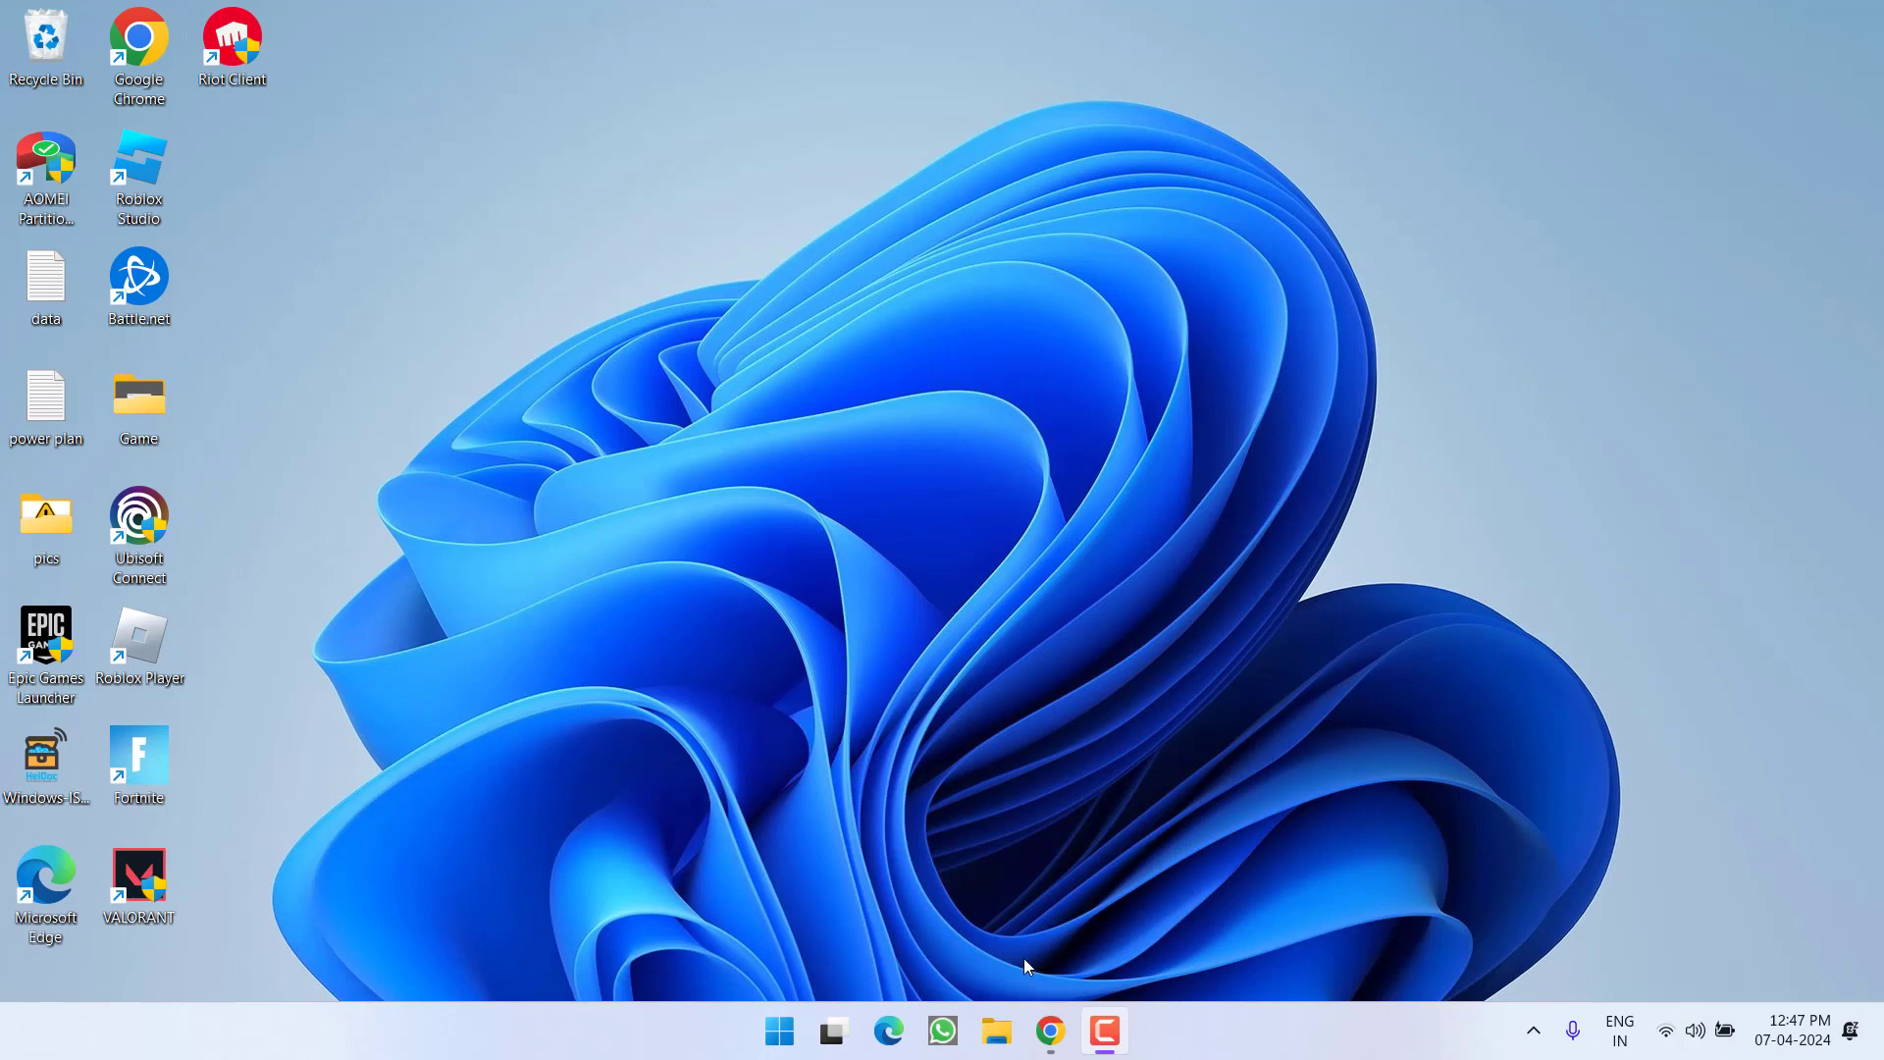
# - Launch Chrome and load roblox.com
pyautogui.click(1049, 1030)
pyautogui.write('roblox.com/download')
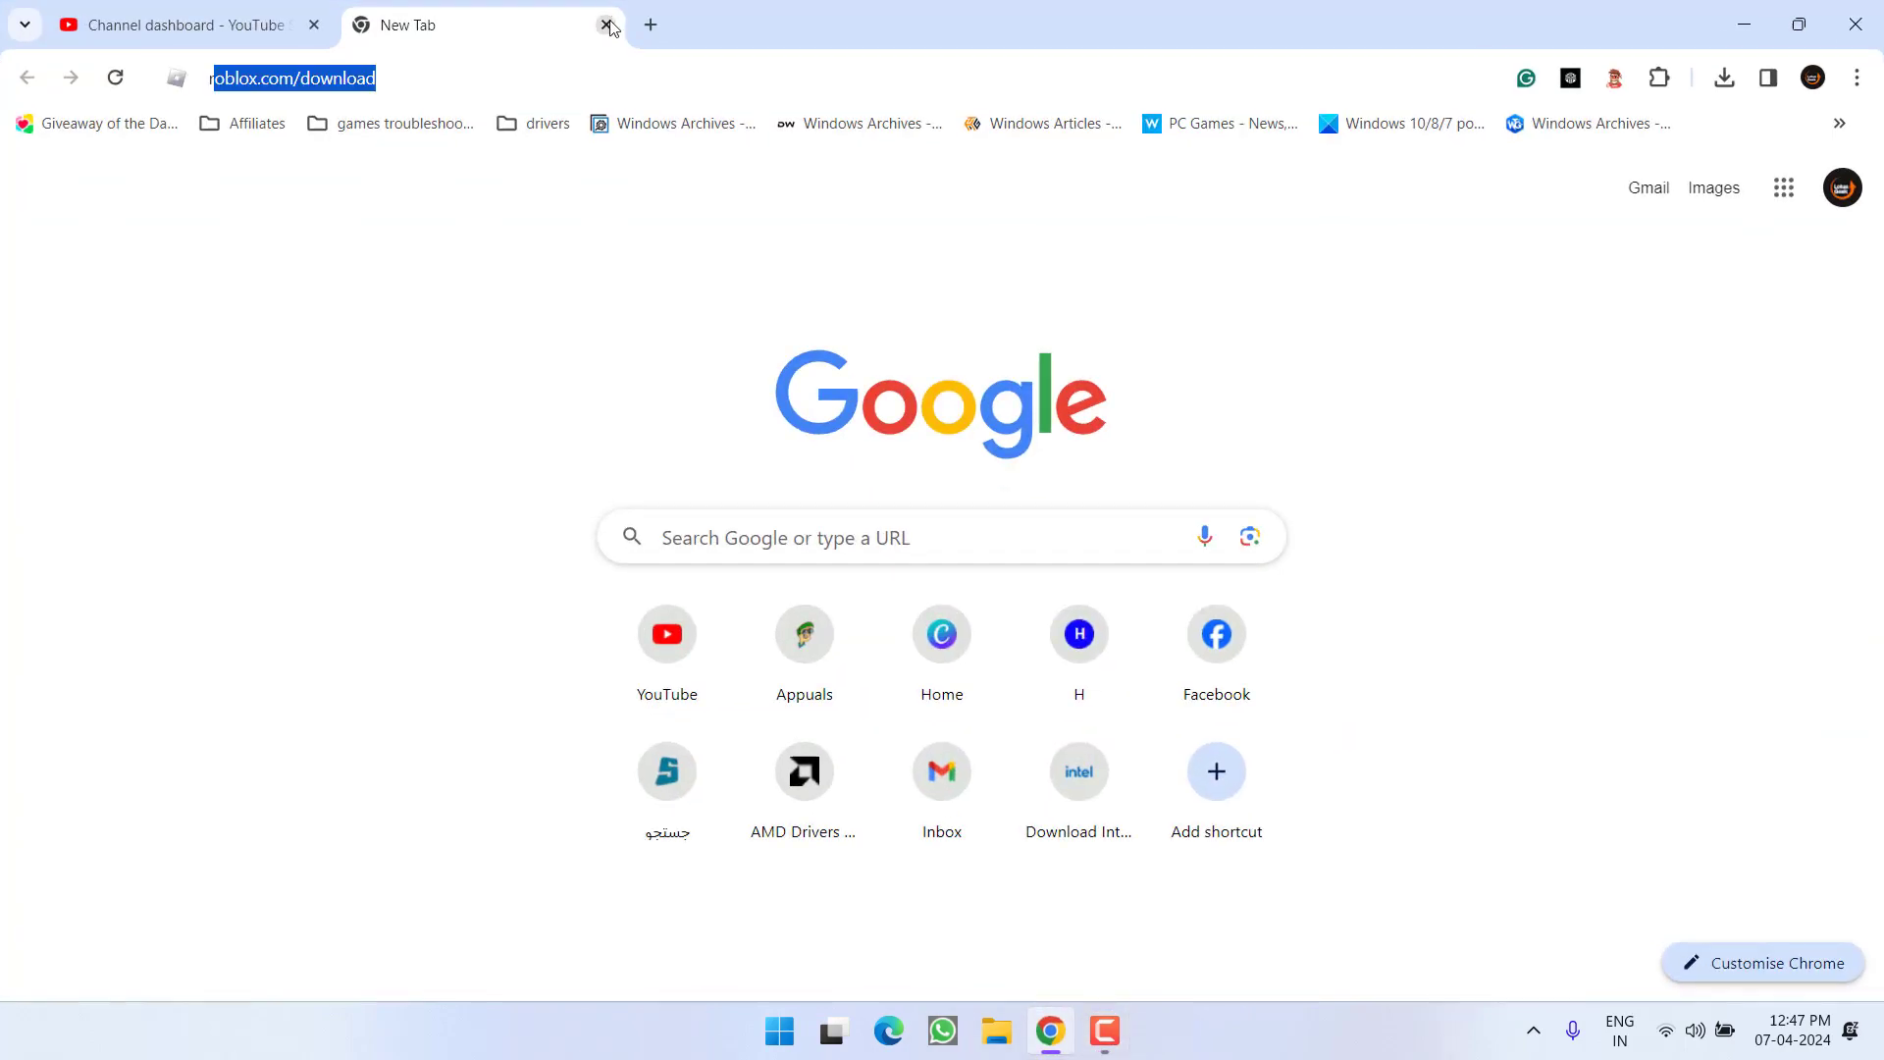
pyautogui.press('End')
pyautogui.press('BackSpace')
pyautogui.press('BackSpace')
pyautogui.press('BackSpace')
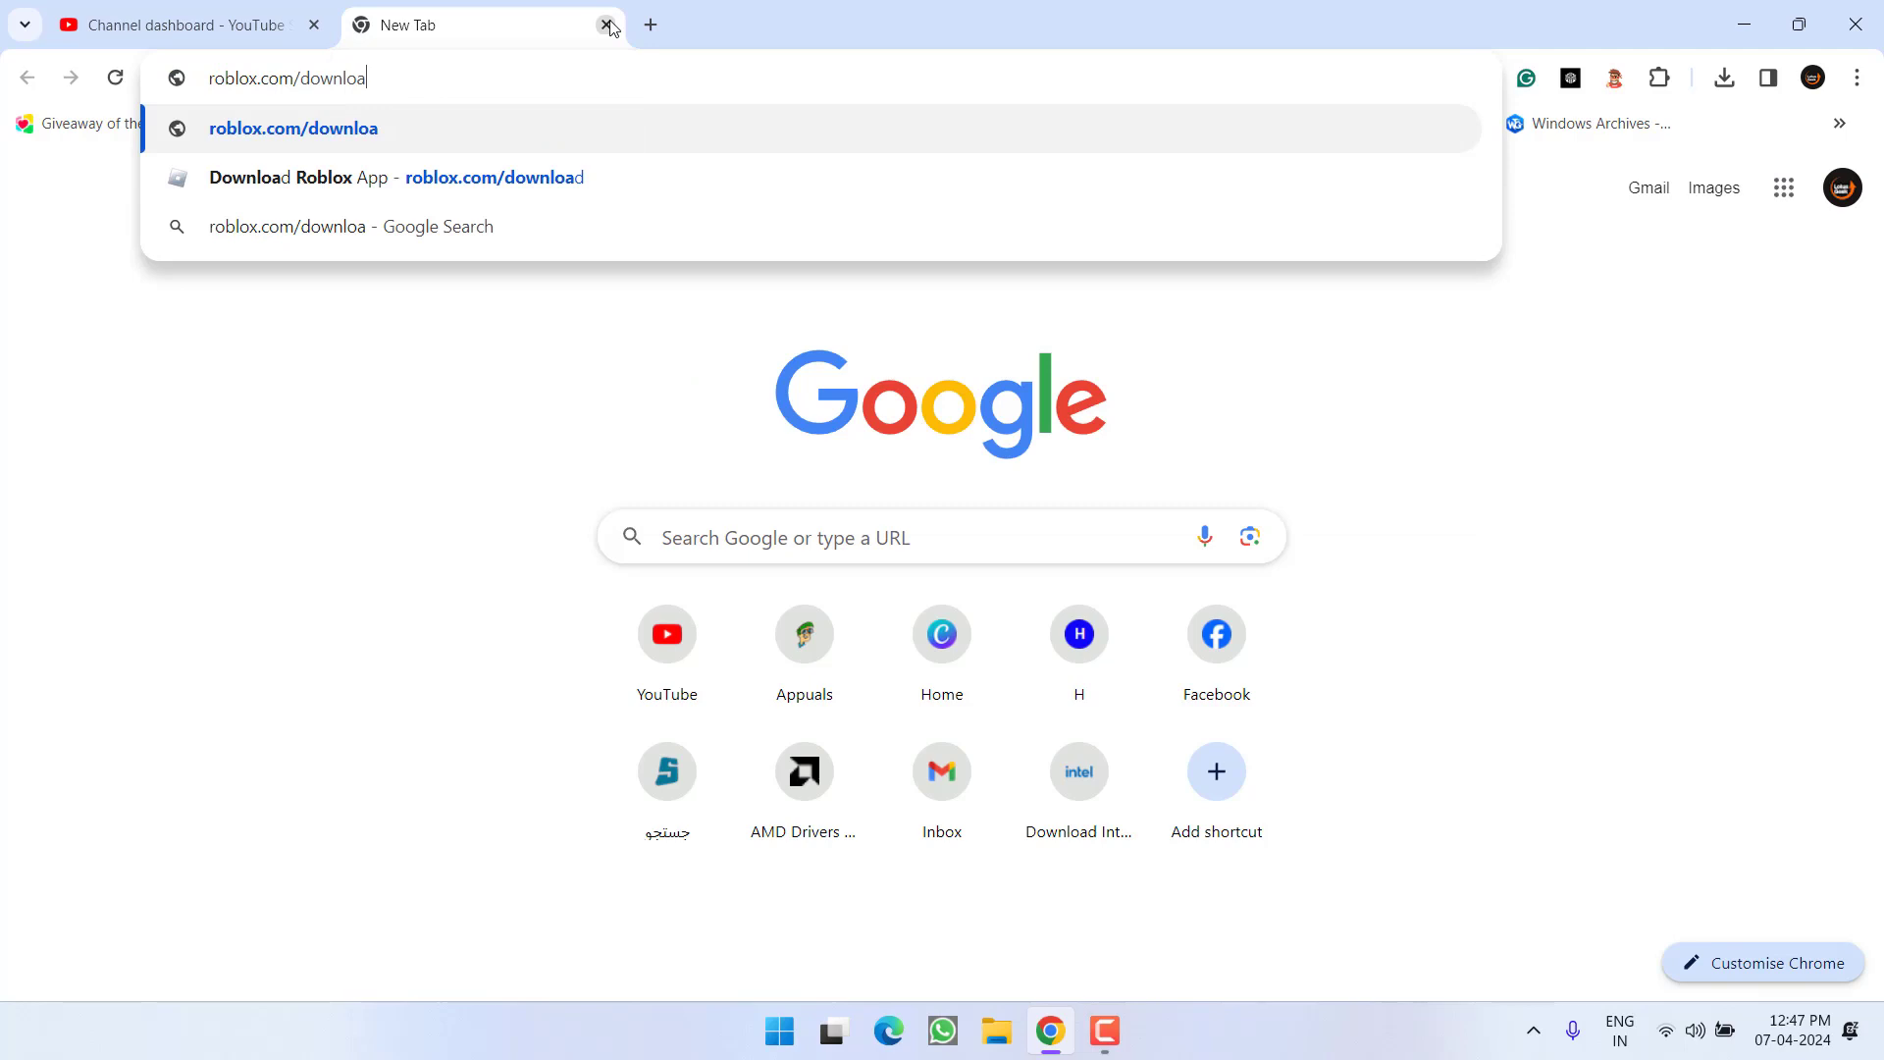
pyautogui.press('Return')
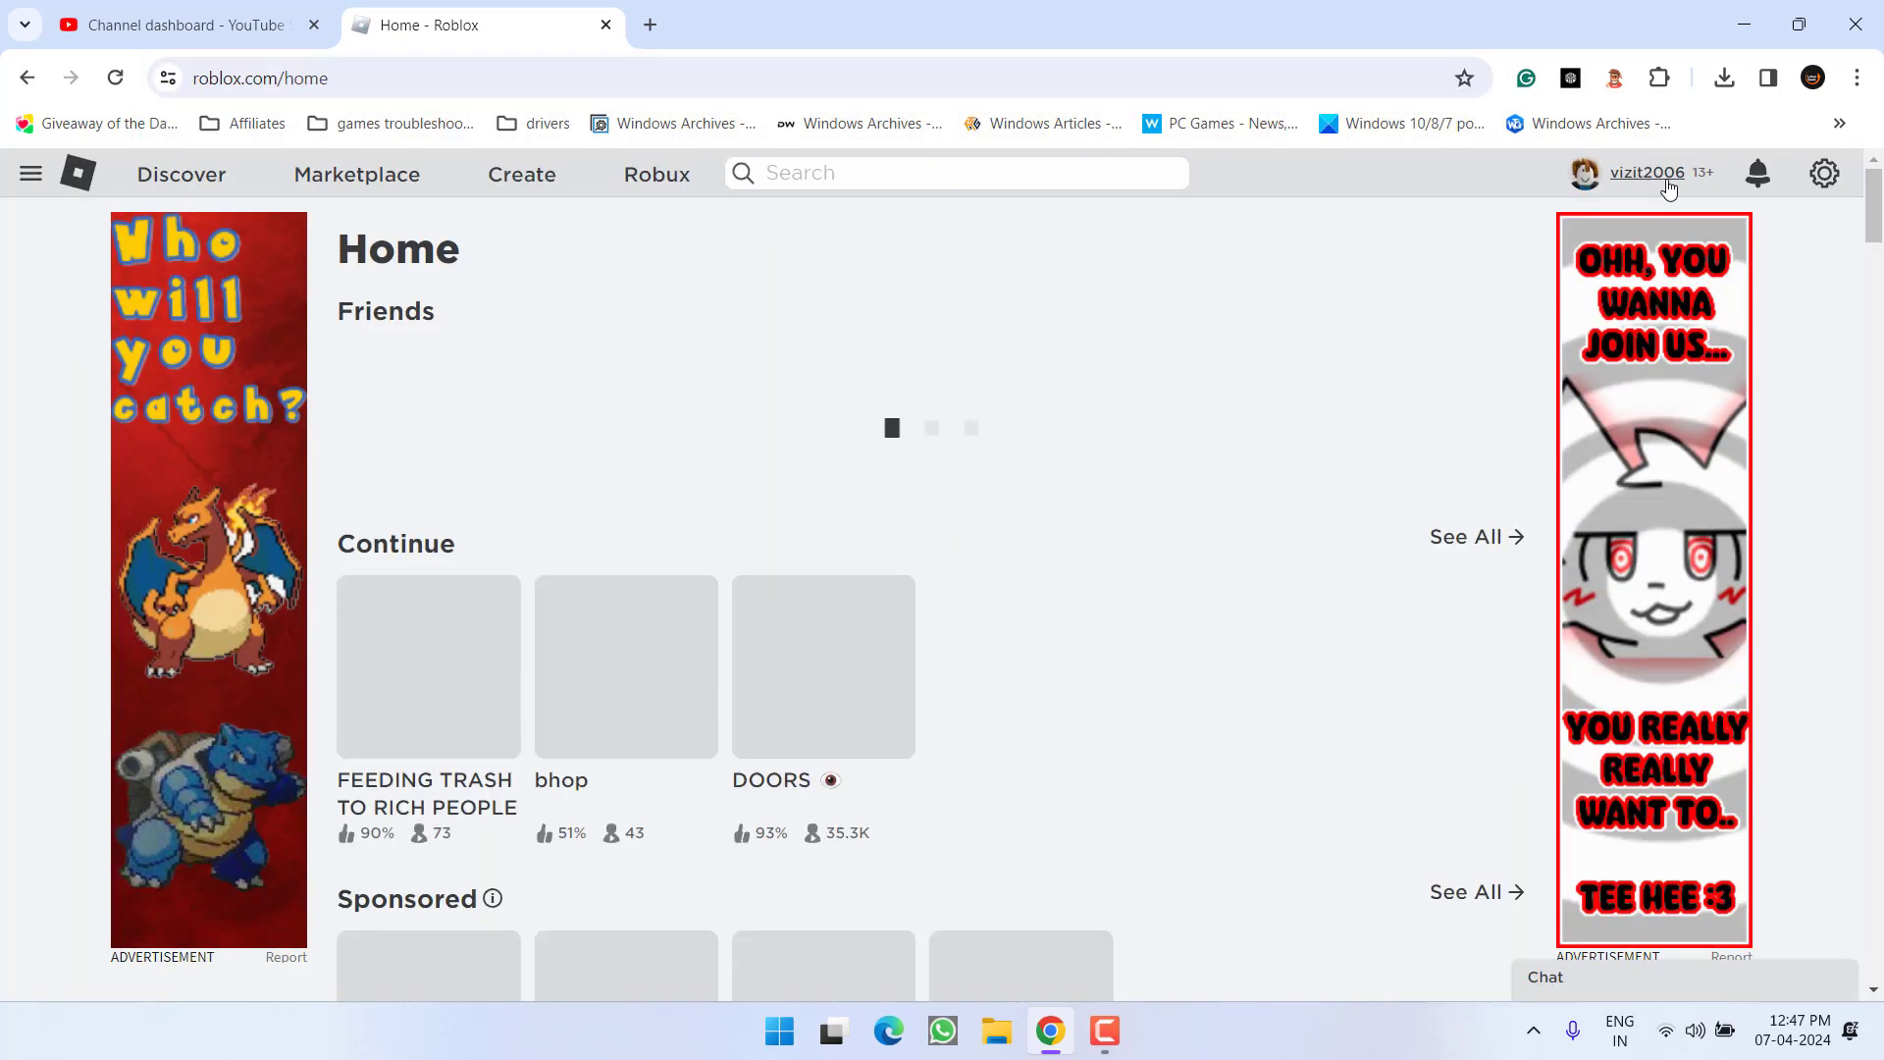
# - Go from the profile page to My Settings through the gear menu
pyautogui.click(1654, 178)
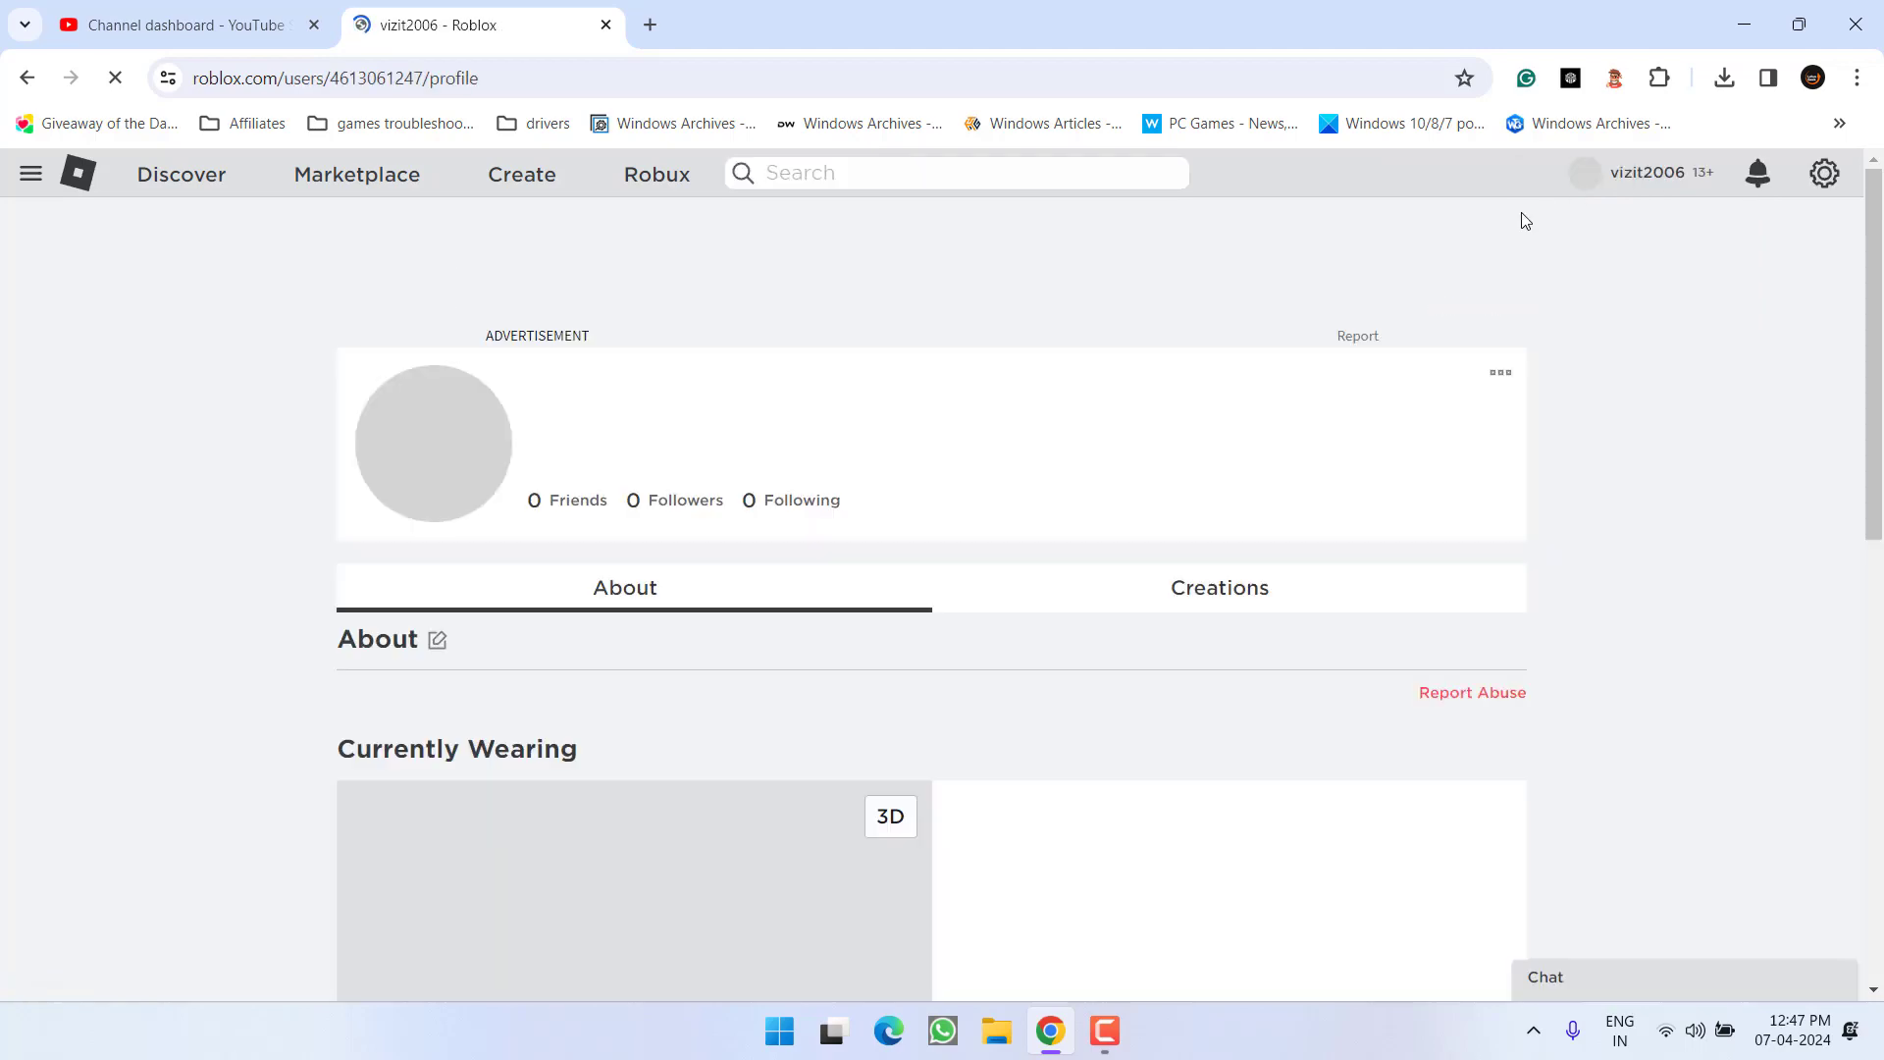
pyautogui.click(1823, 173)
pyautogui.click(1709, 234)
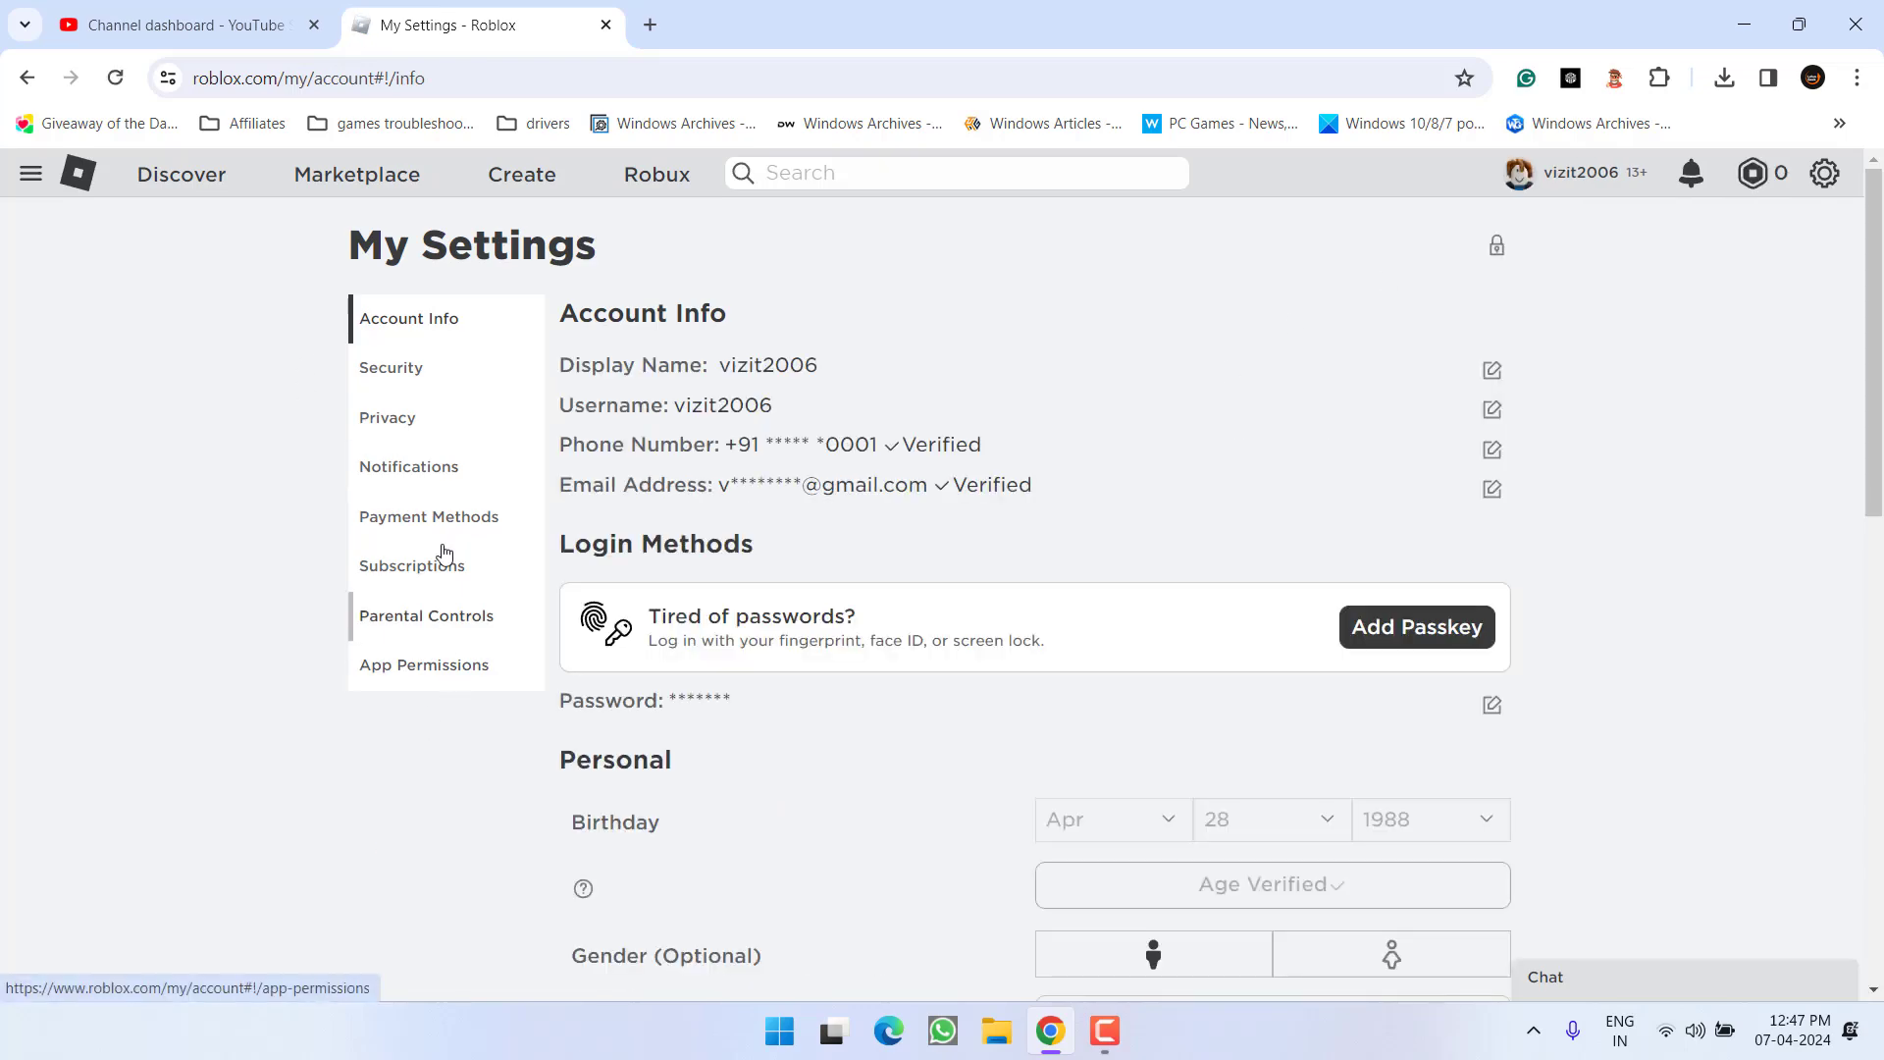
# - Under Security, log out of all other sessions, then minimize Chrome
pyautogui.click(365, 371)
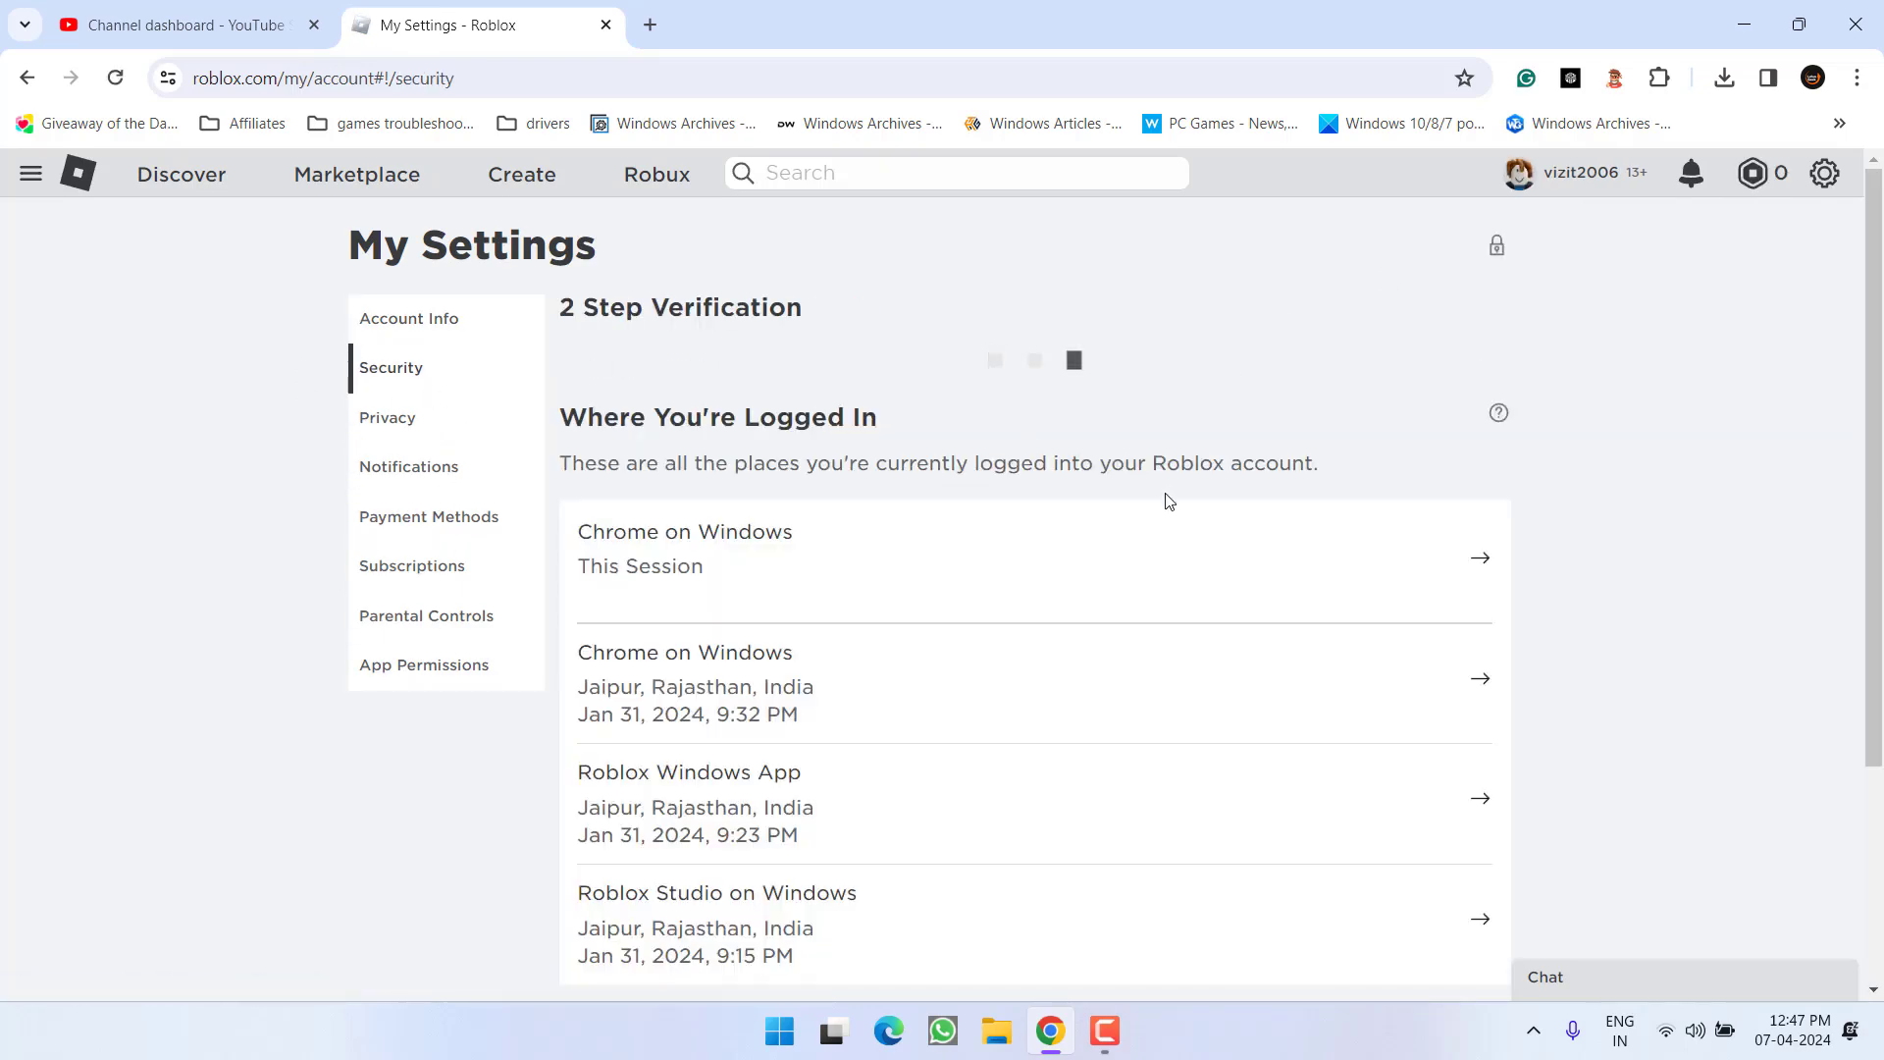
pyautogui.scroll(-10, 1168, 501)
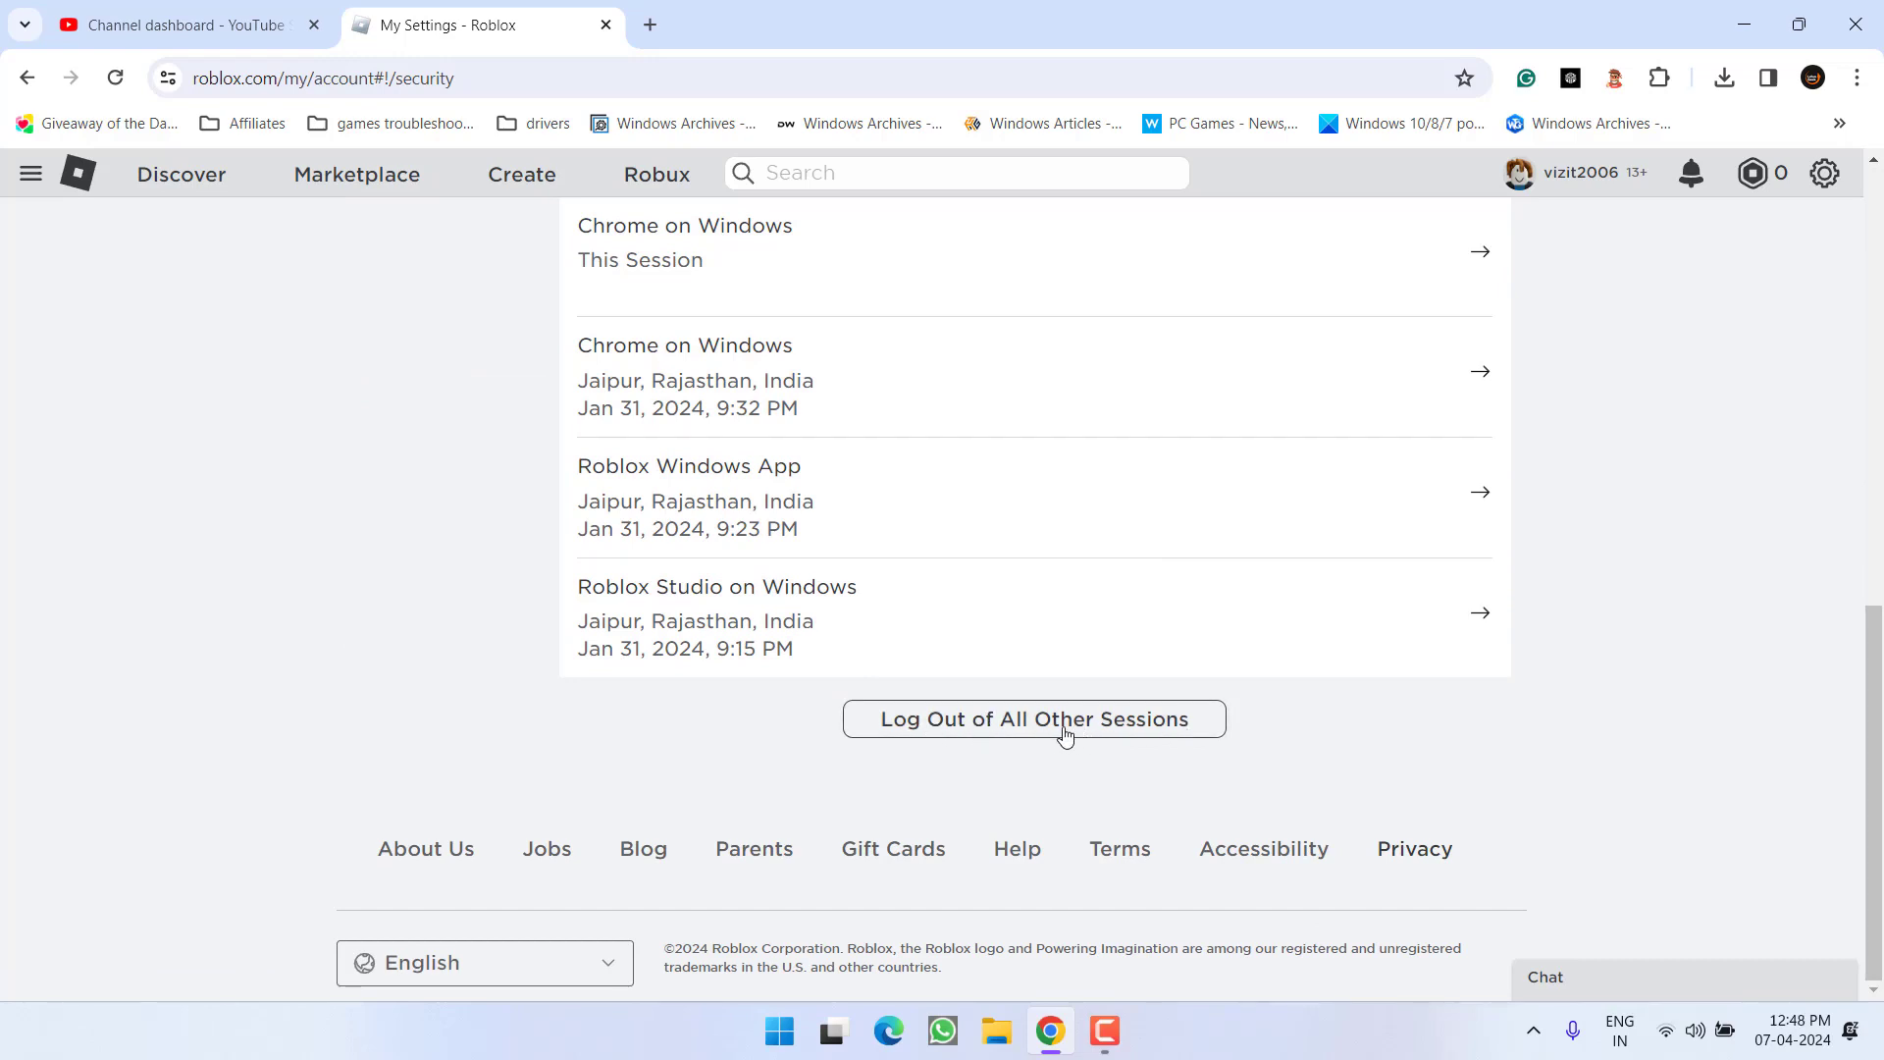
pyautogui.click(1015, 724)
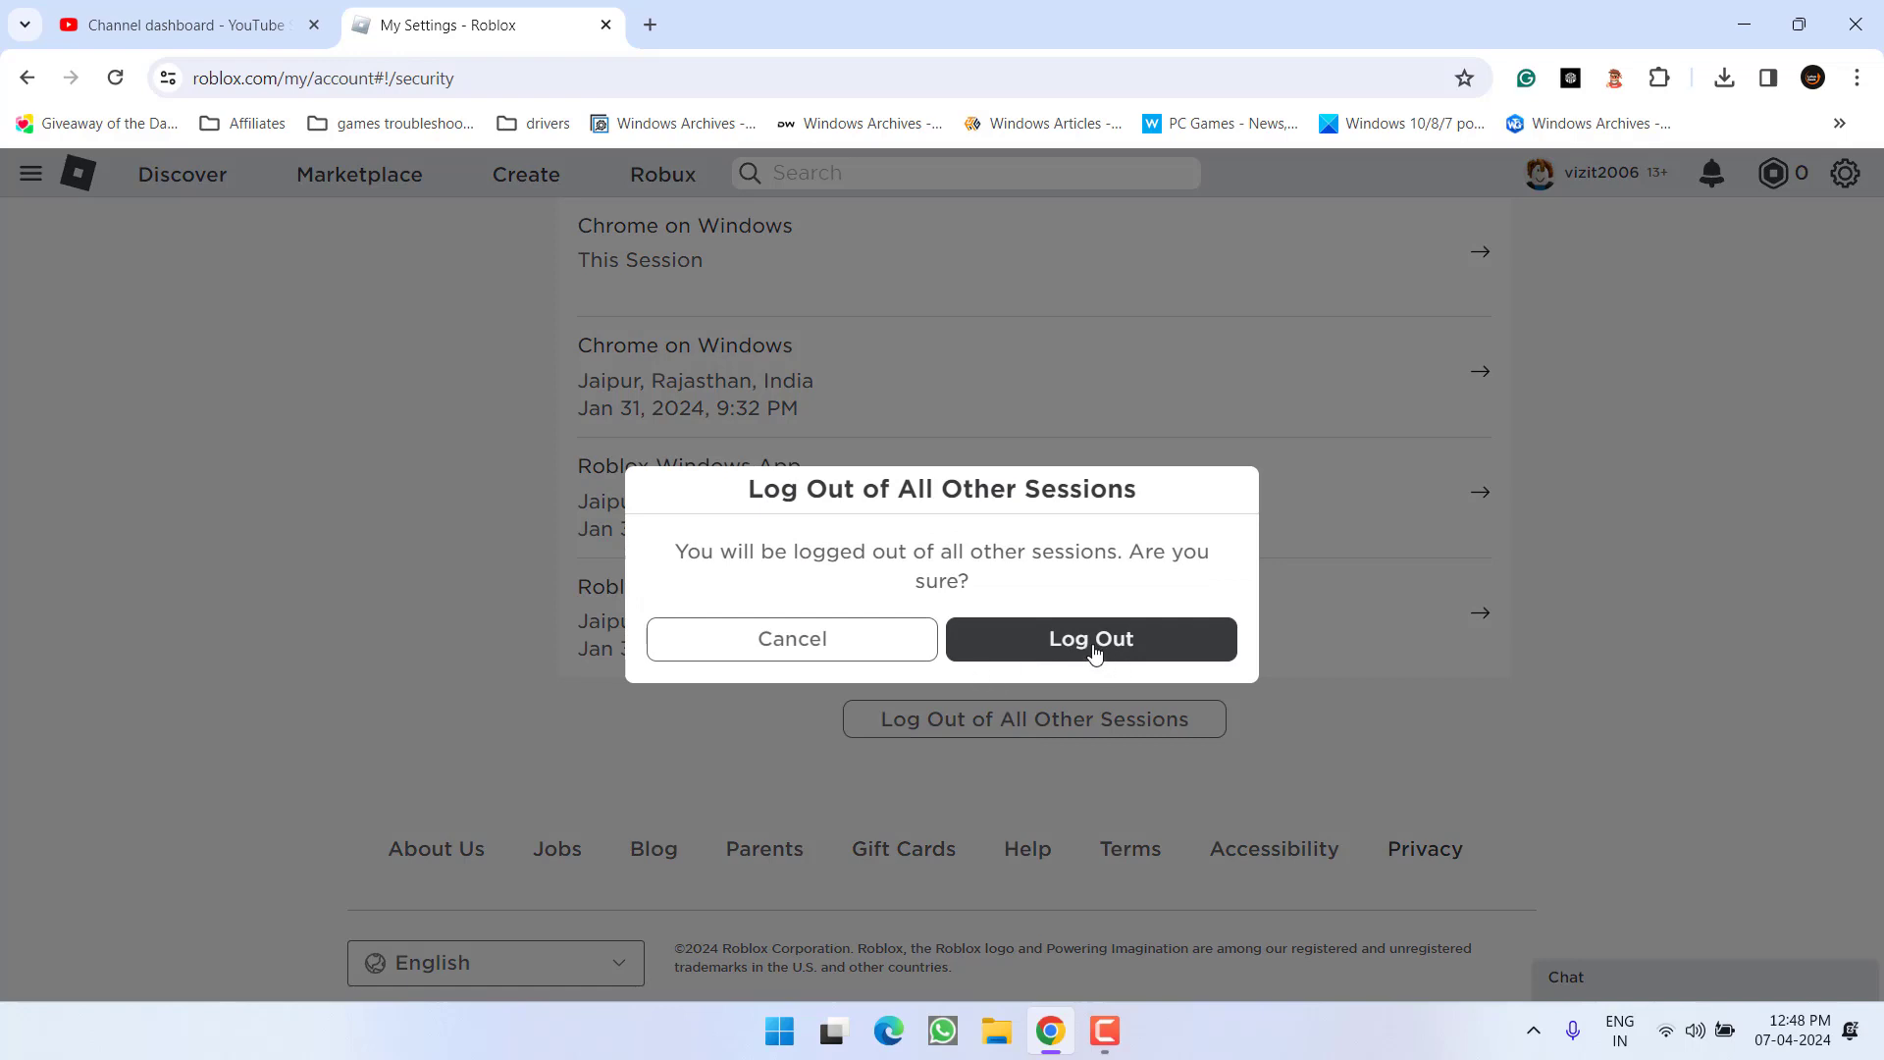
pyautogui.click(1091, 655)
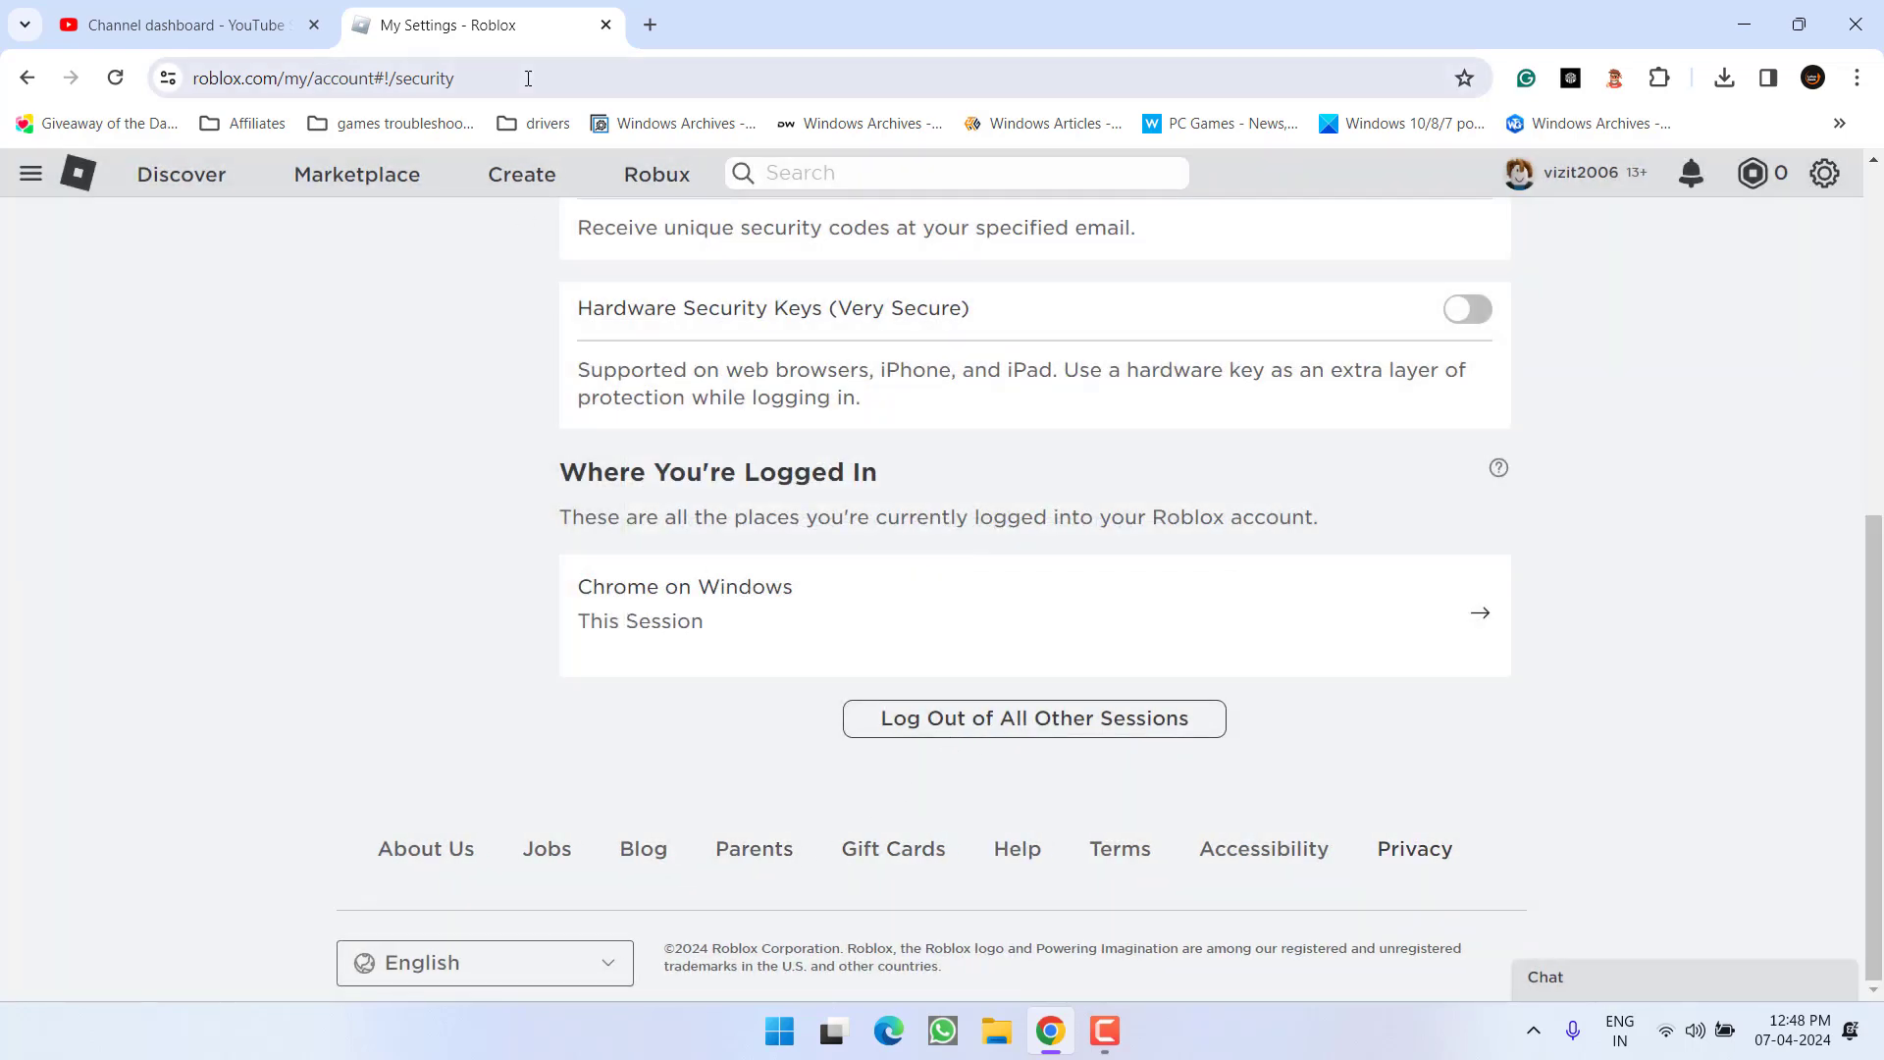
pyautogui.click(1743, 24)
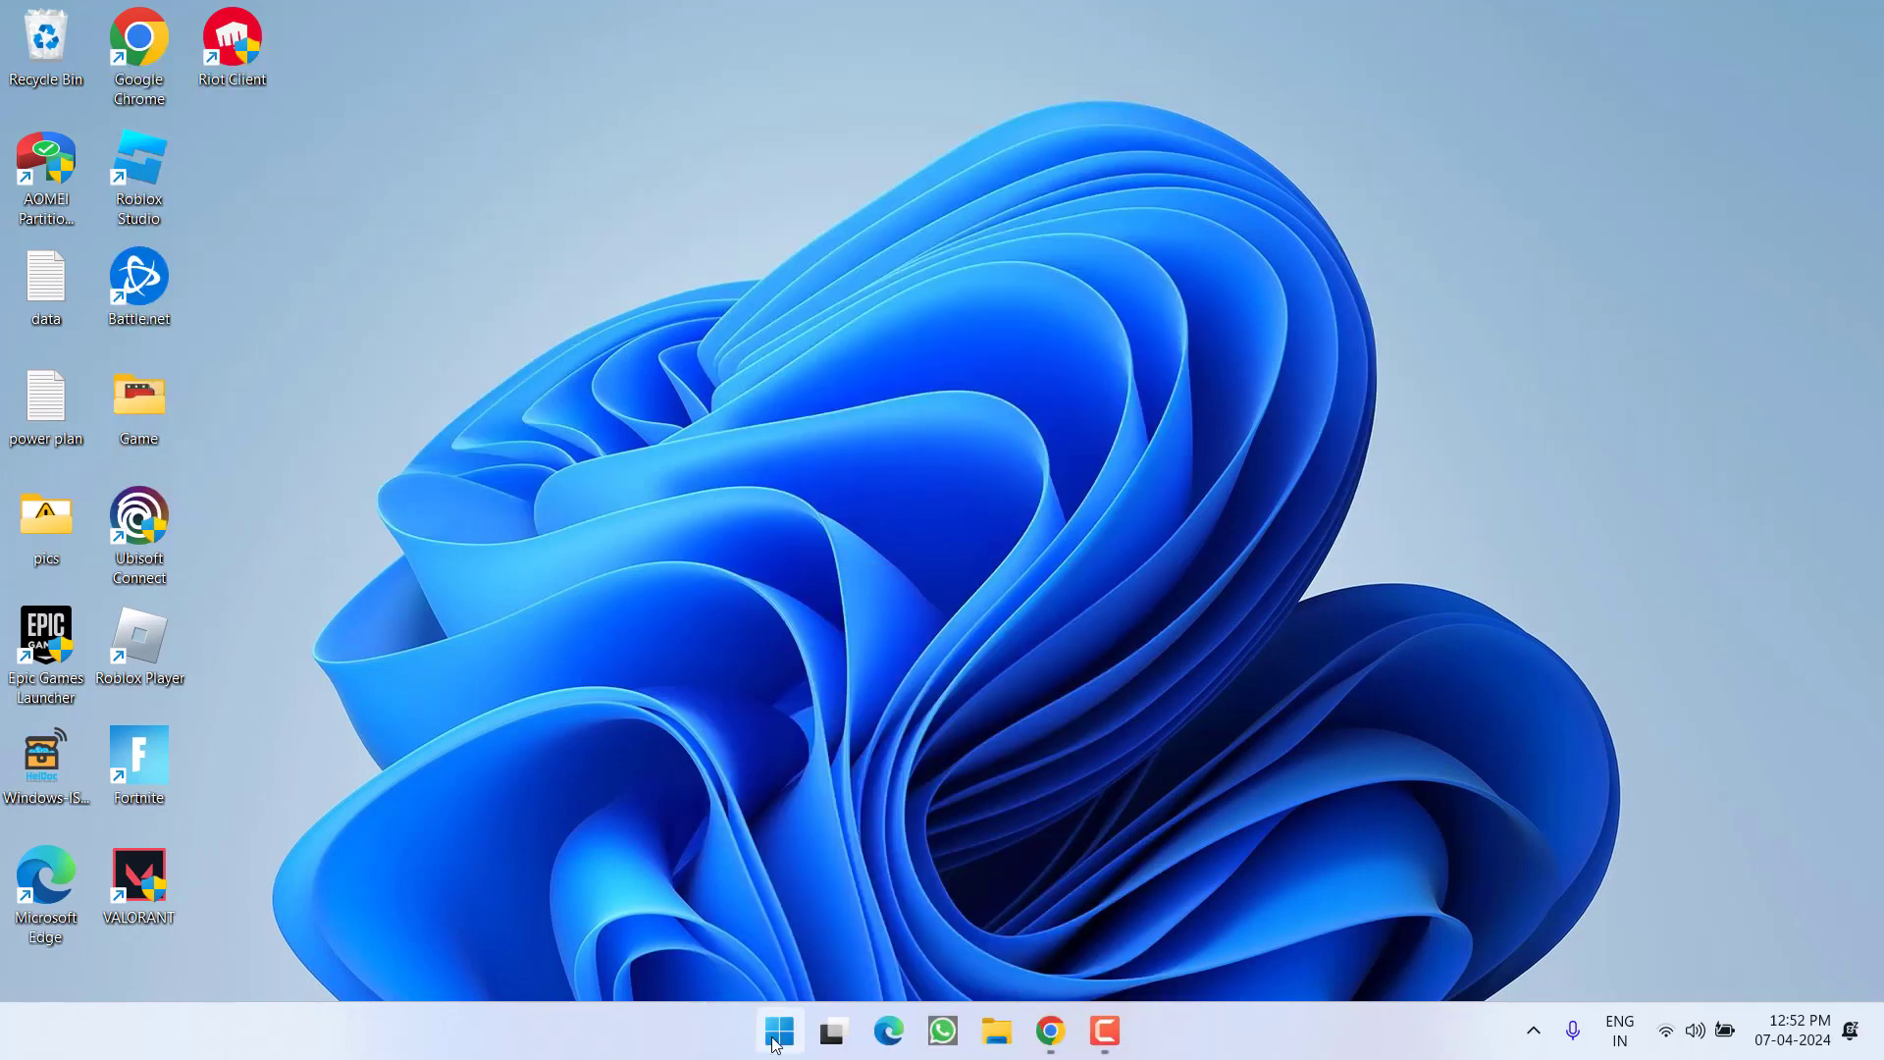
# - Launch Command Prompt as administrator from the Start search for cmd
pyautogui.click(778, 1030)
pyautogui.write('cmd')
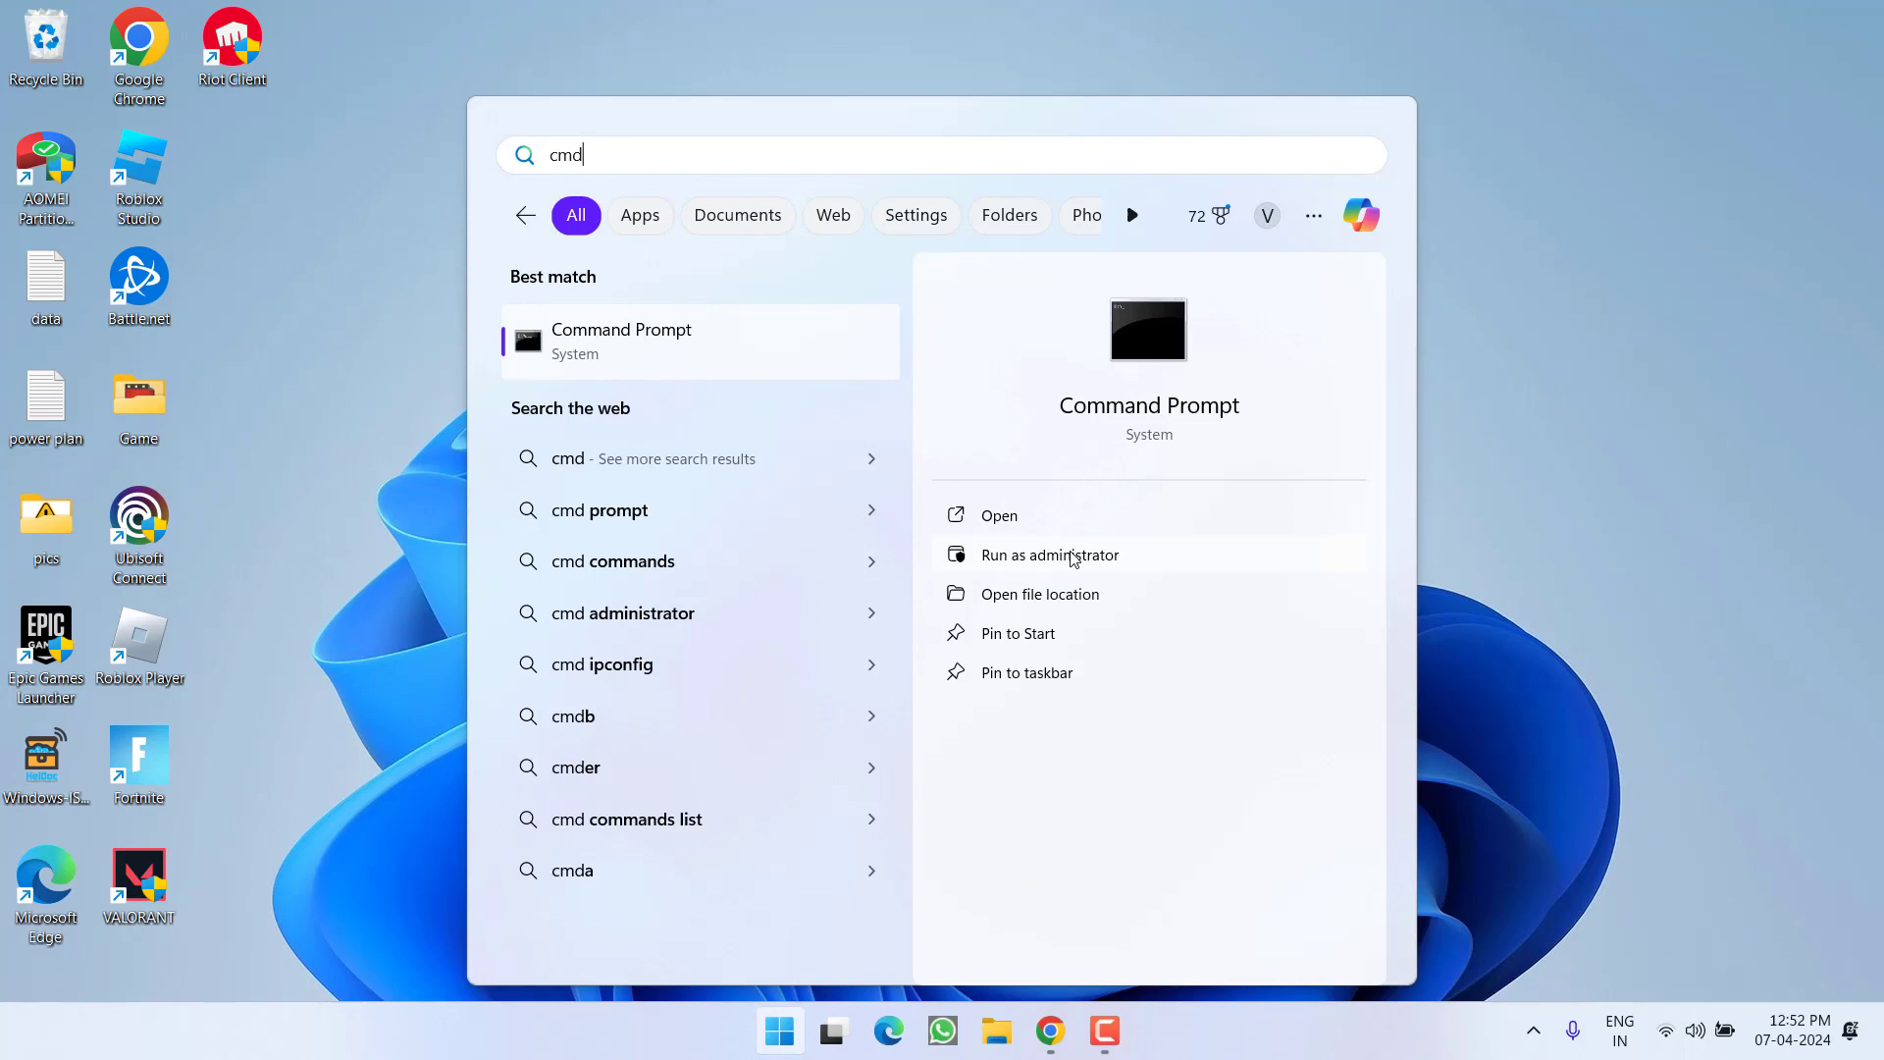
pyautogui.click(1073, 556)
pyautogui.click(785, 706)
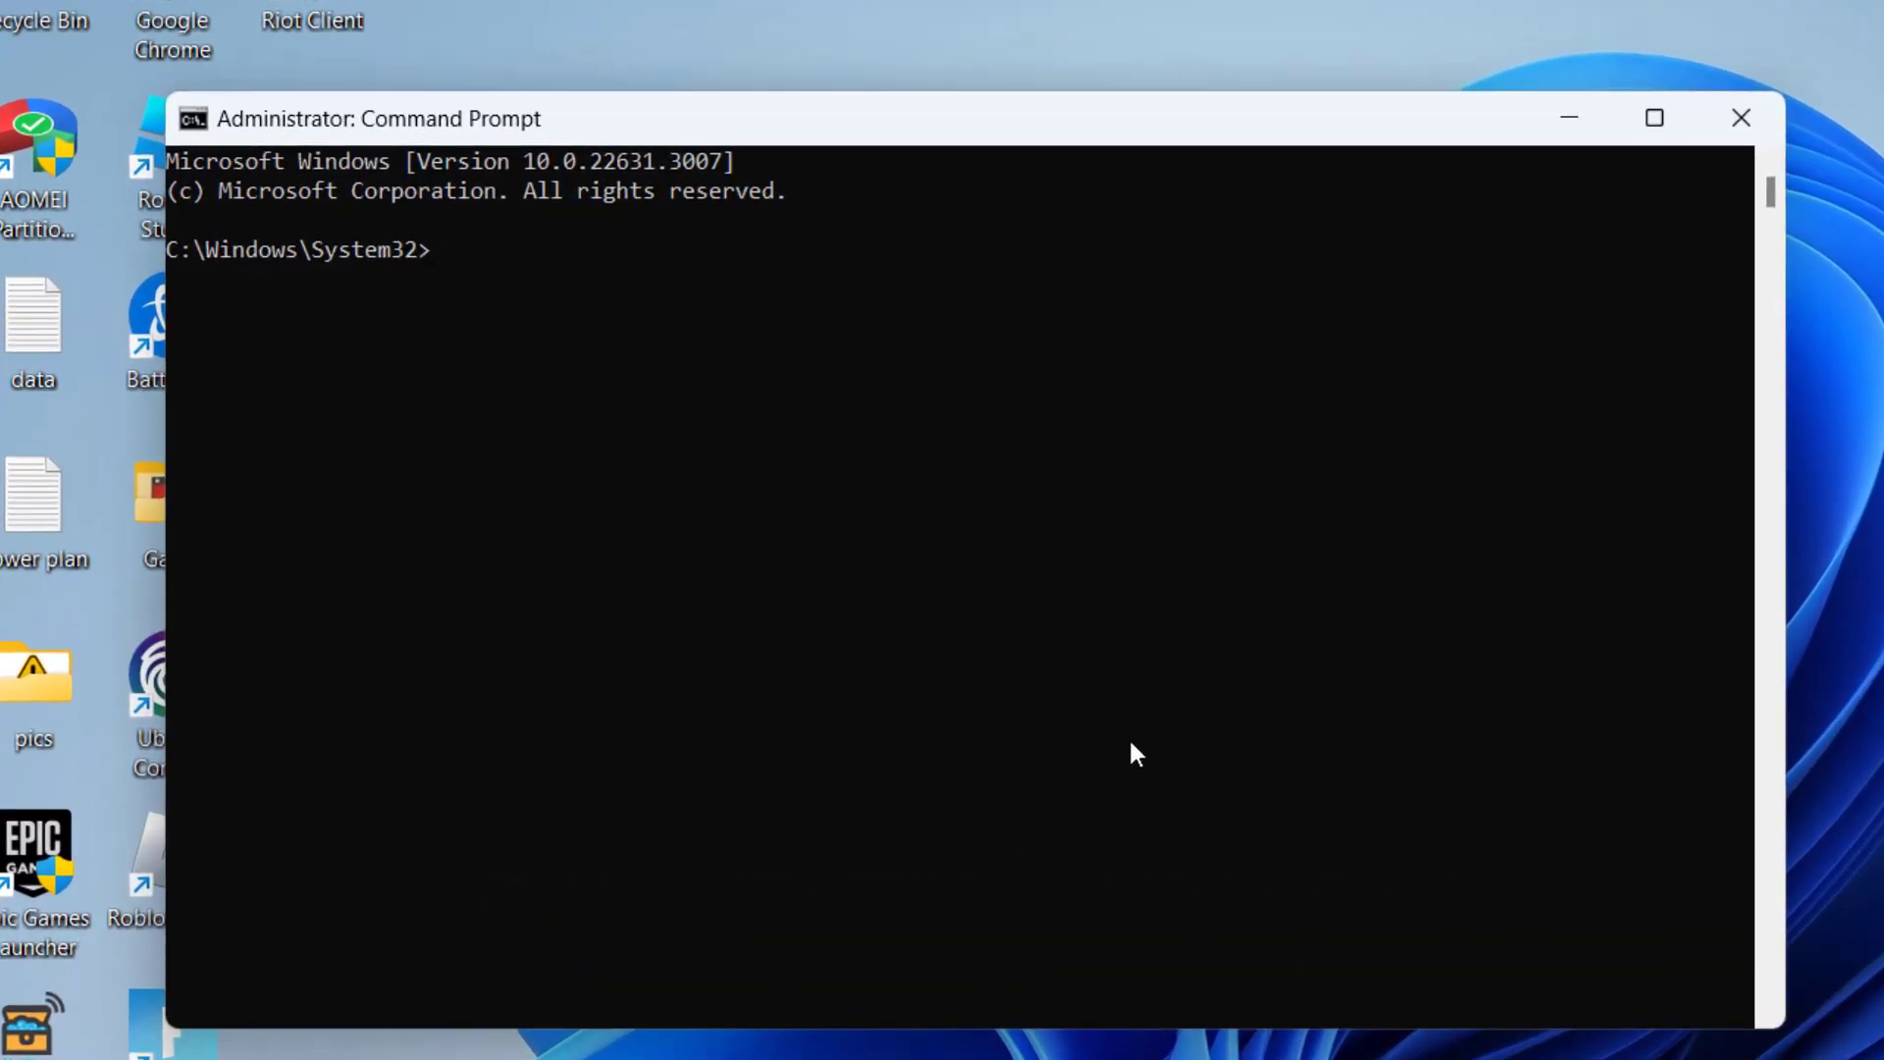
# - Run ipconfig /release and ipconfig /renew, then enter ipconfig /flushdns
pyautogui.write('ipconfi')
pyautogui.write('g /release')
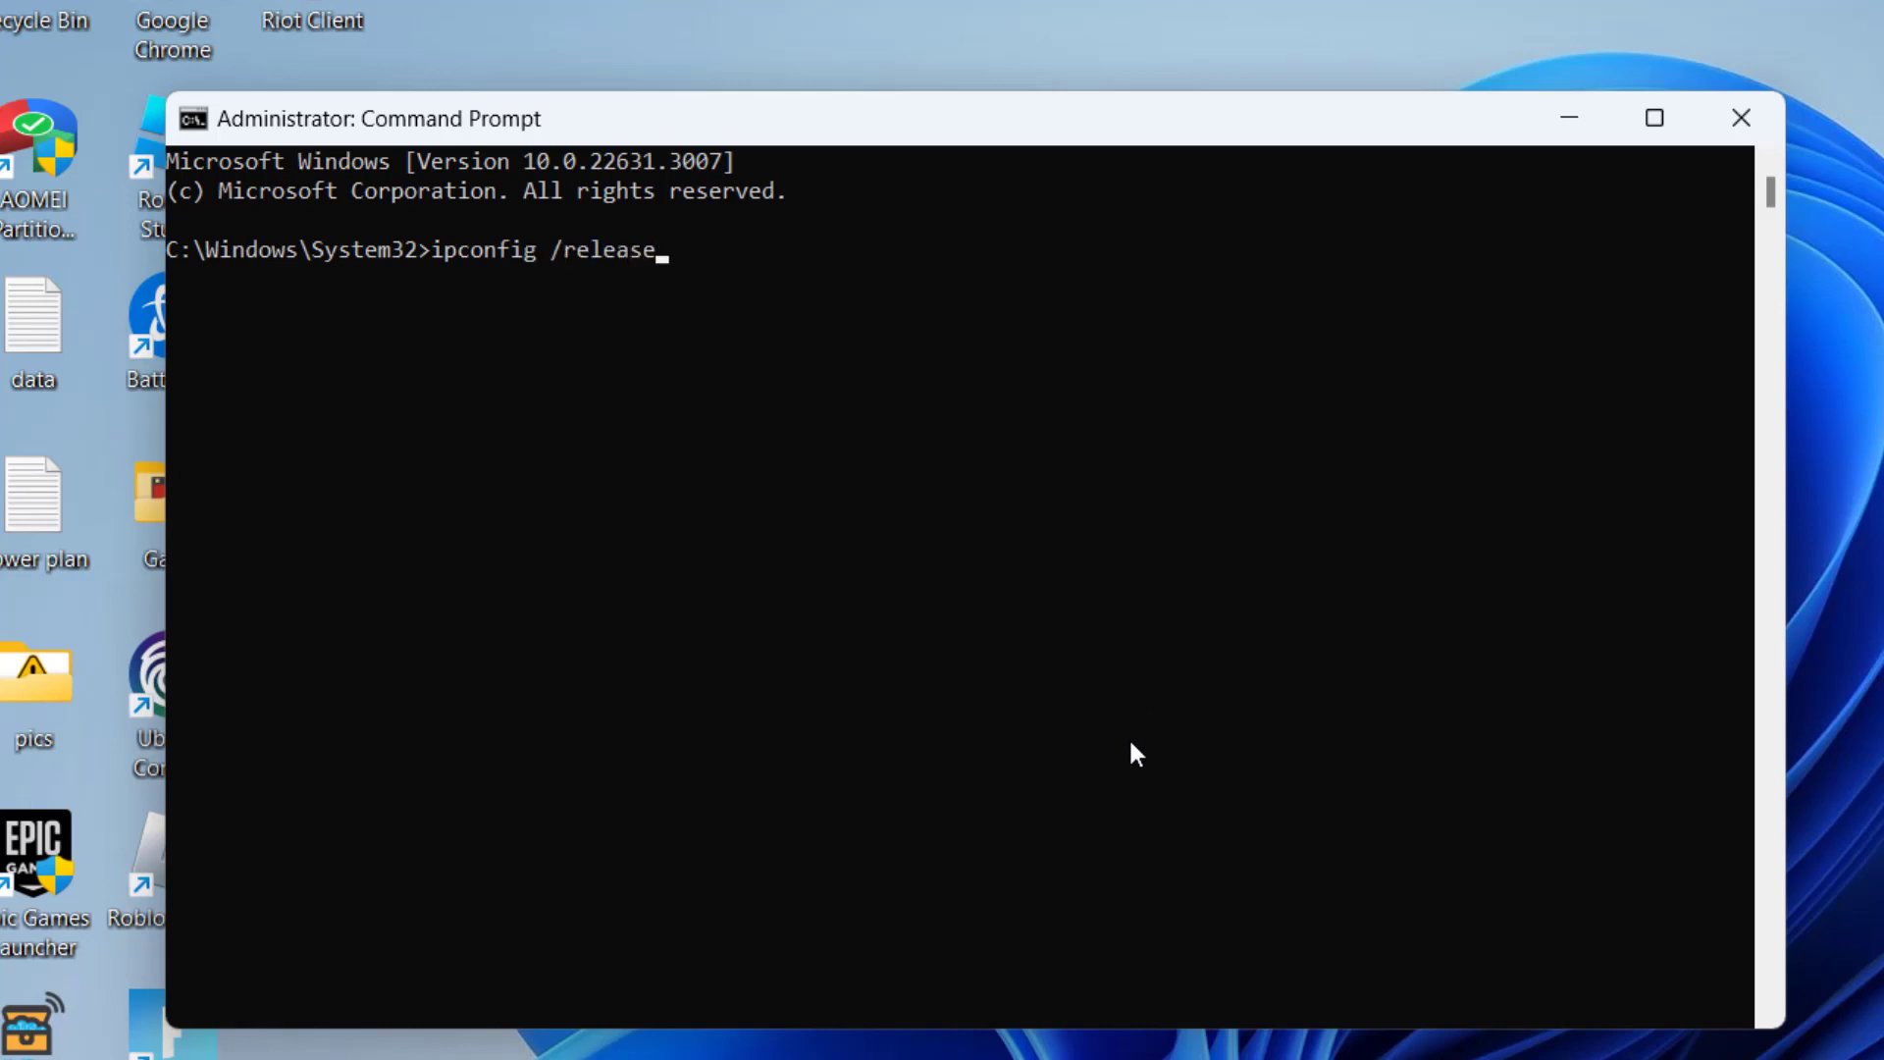
pyautogui.press('Return')
pyautogui.write('ipcongi')
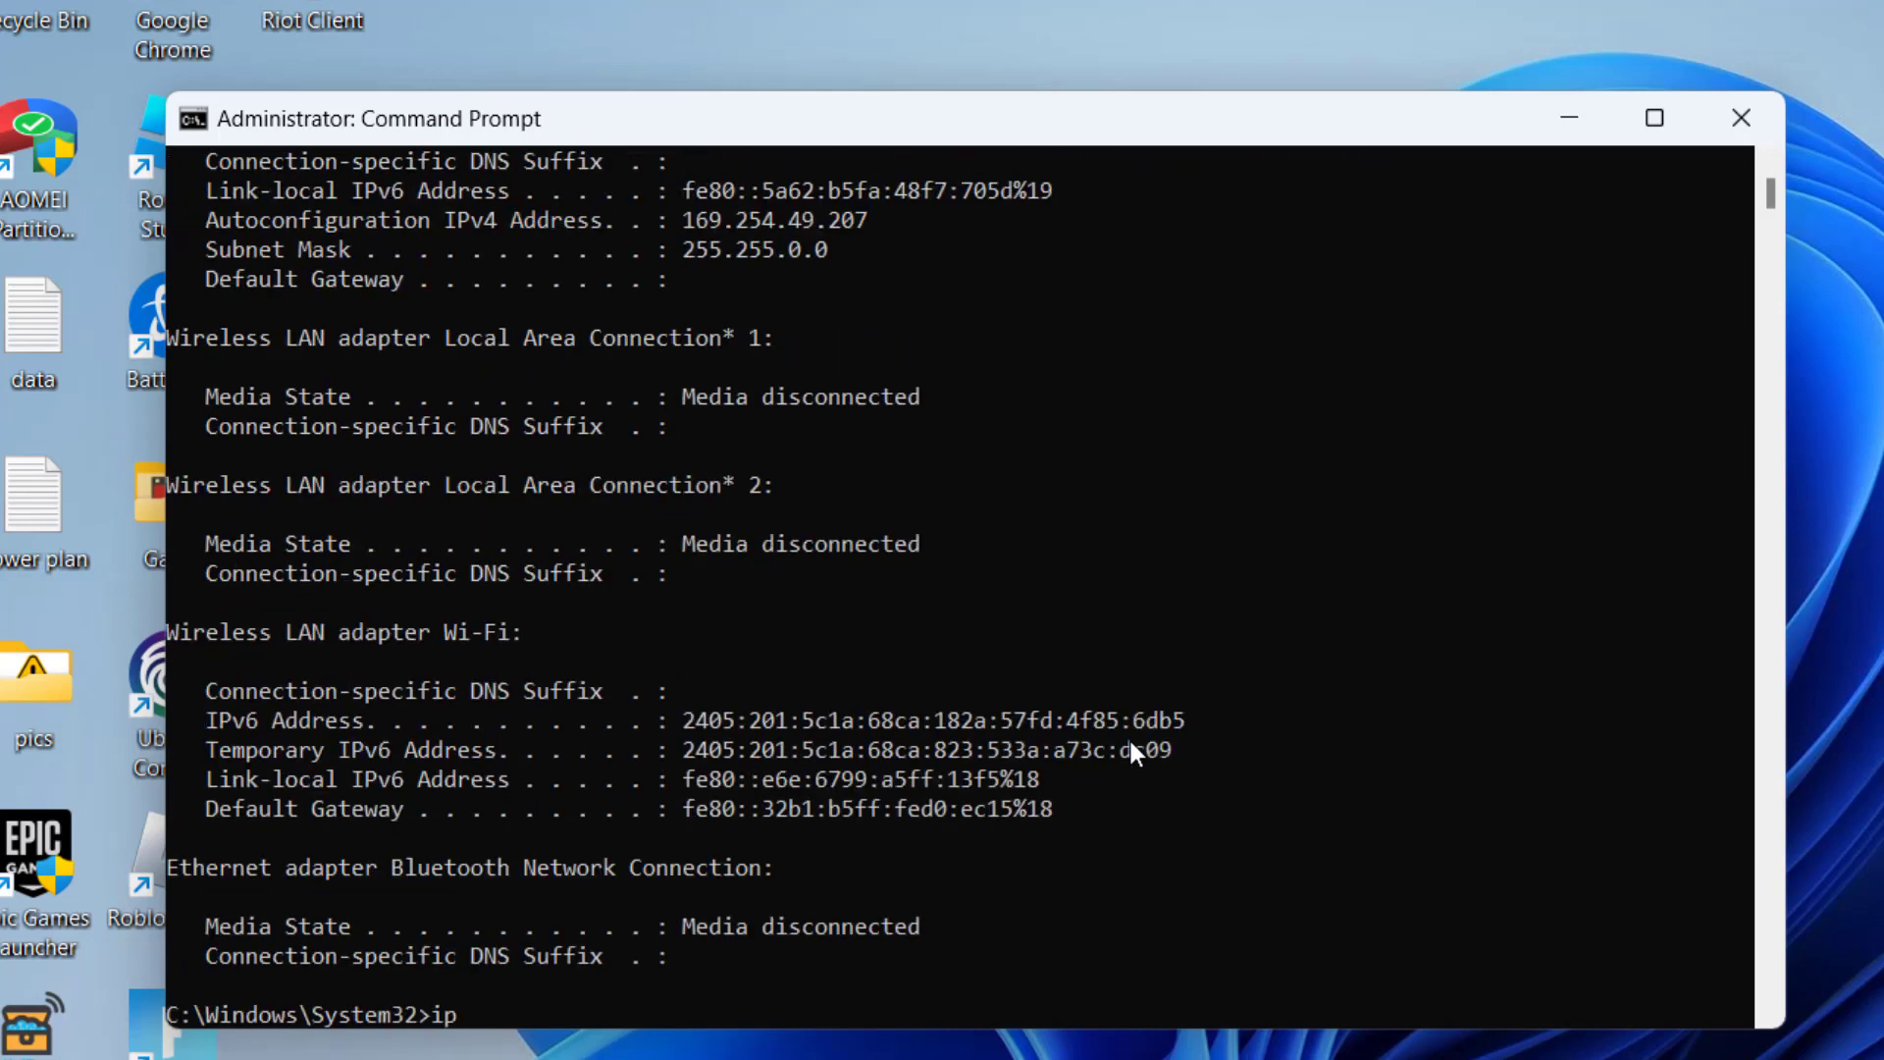
pyautogui.press('BackSpace')
pyautogui.press('BackSpace')
pyautogui.write('fig ./renew')
pyautogui.press('Return')
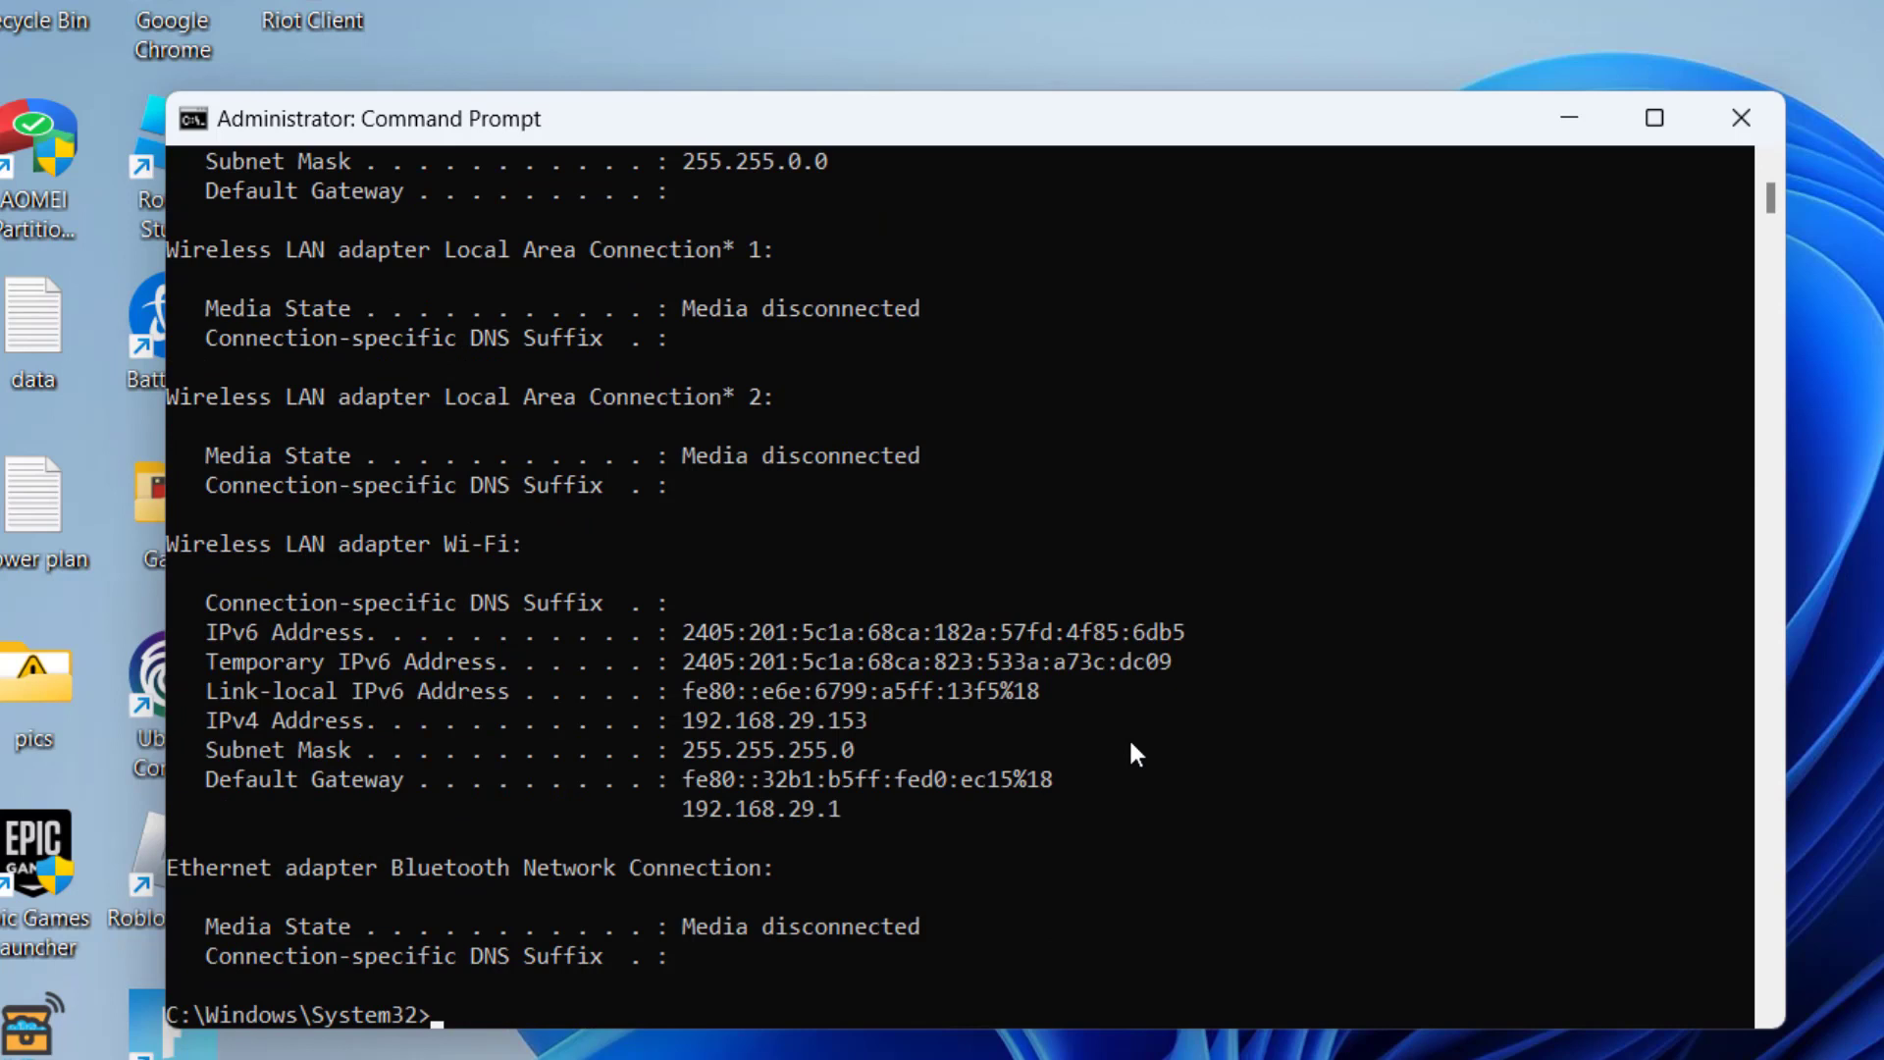
pyautogui.write('ipconfig ')
pyautogui.write('/flushdns')
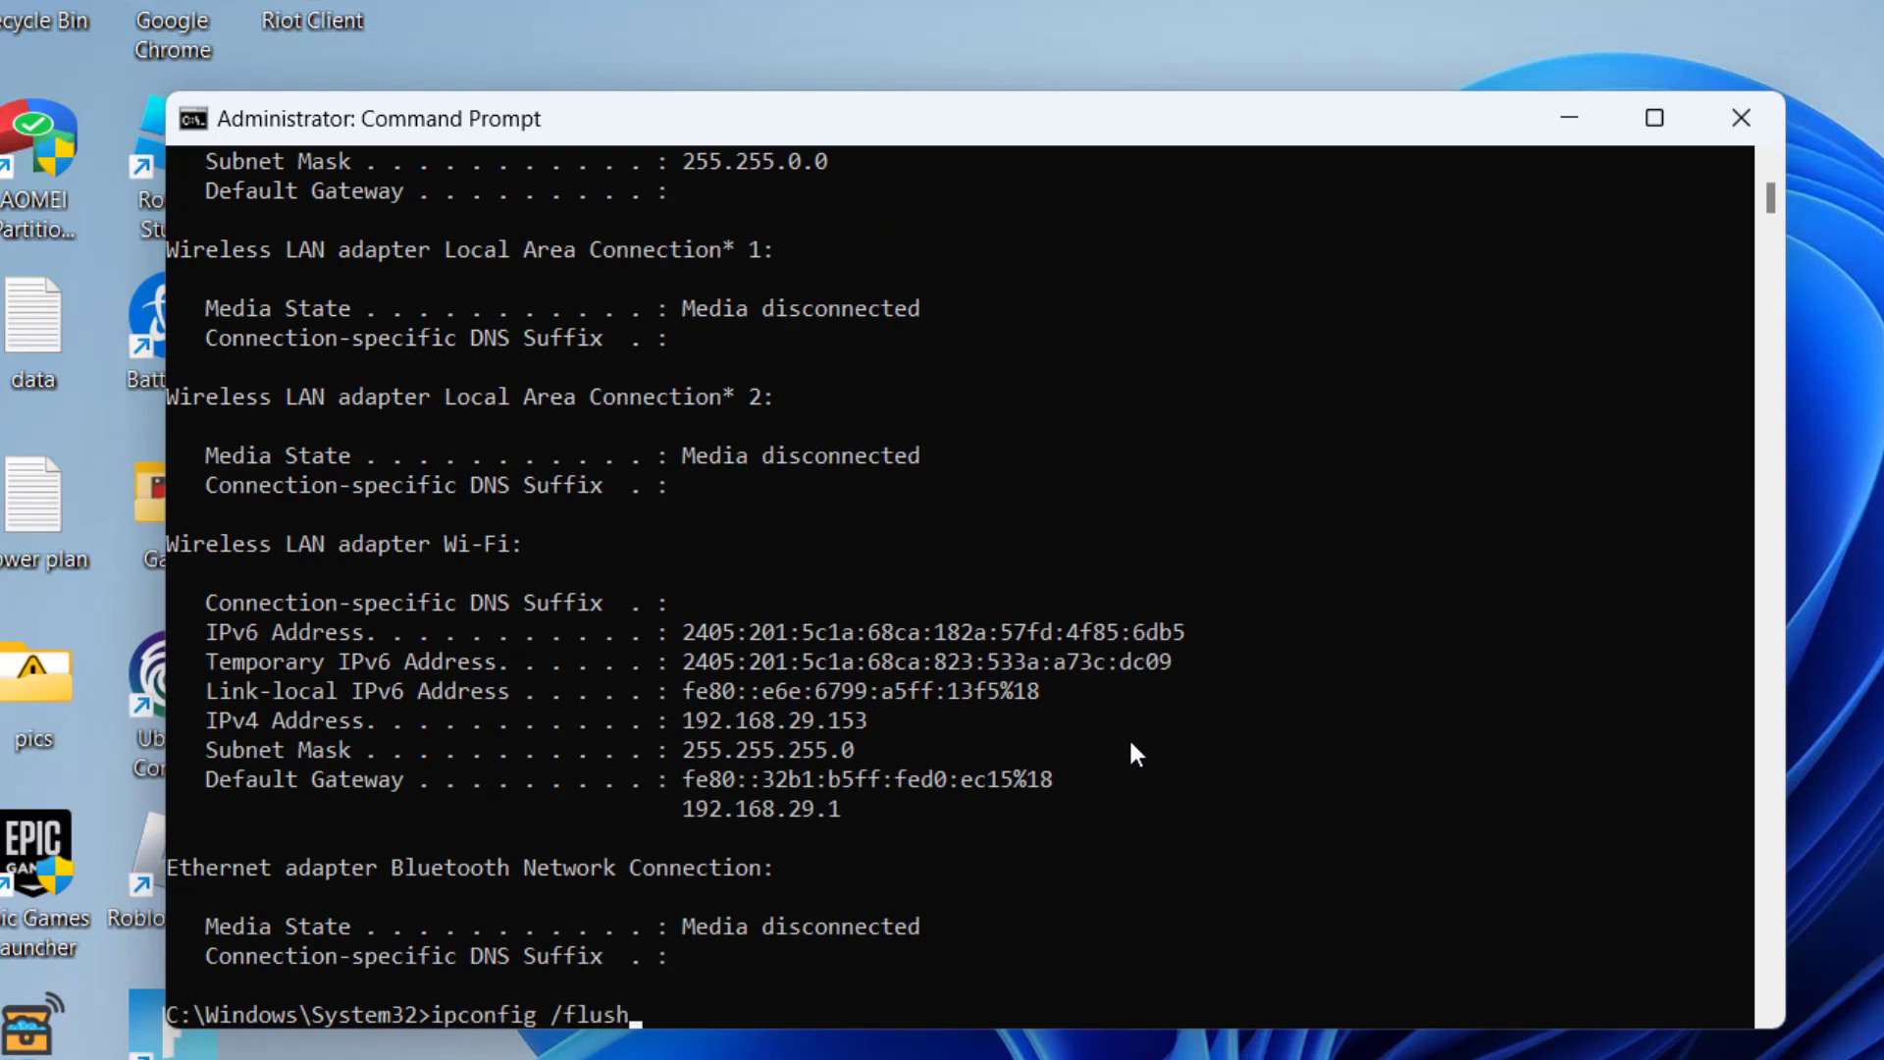
# - Run the DNS flush, then netsh int ip reset and netsh winsock reset
pyautogui.press('Return')
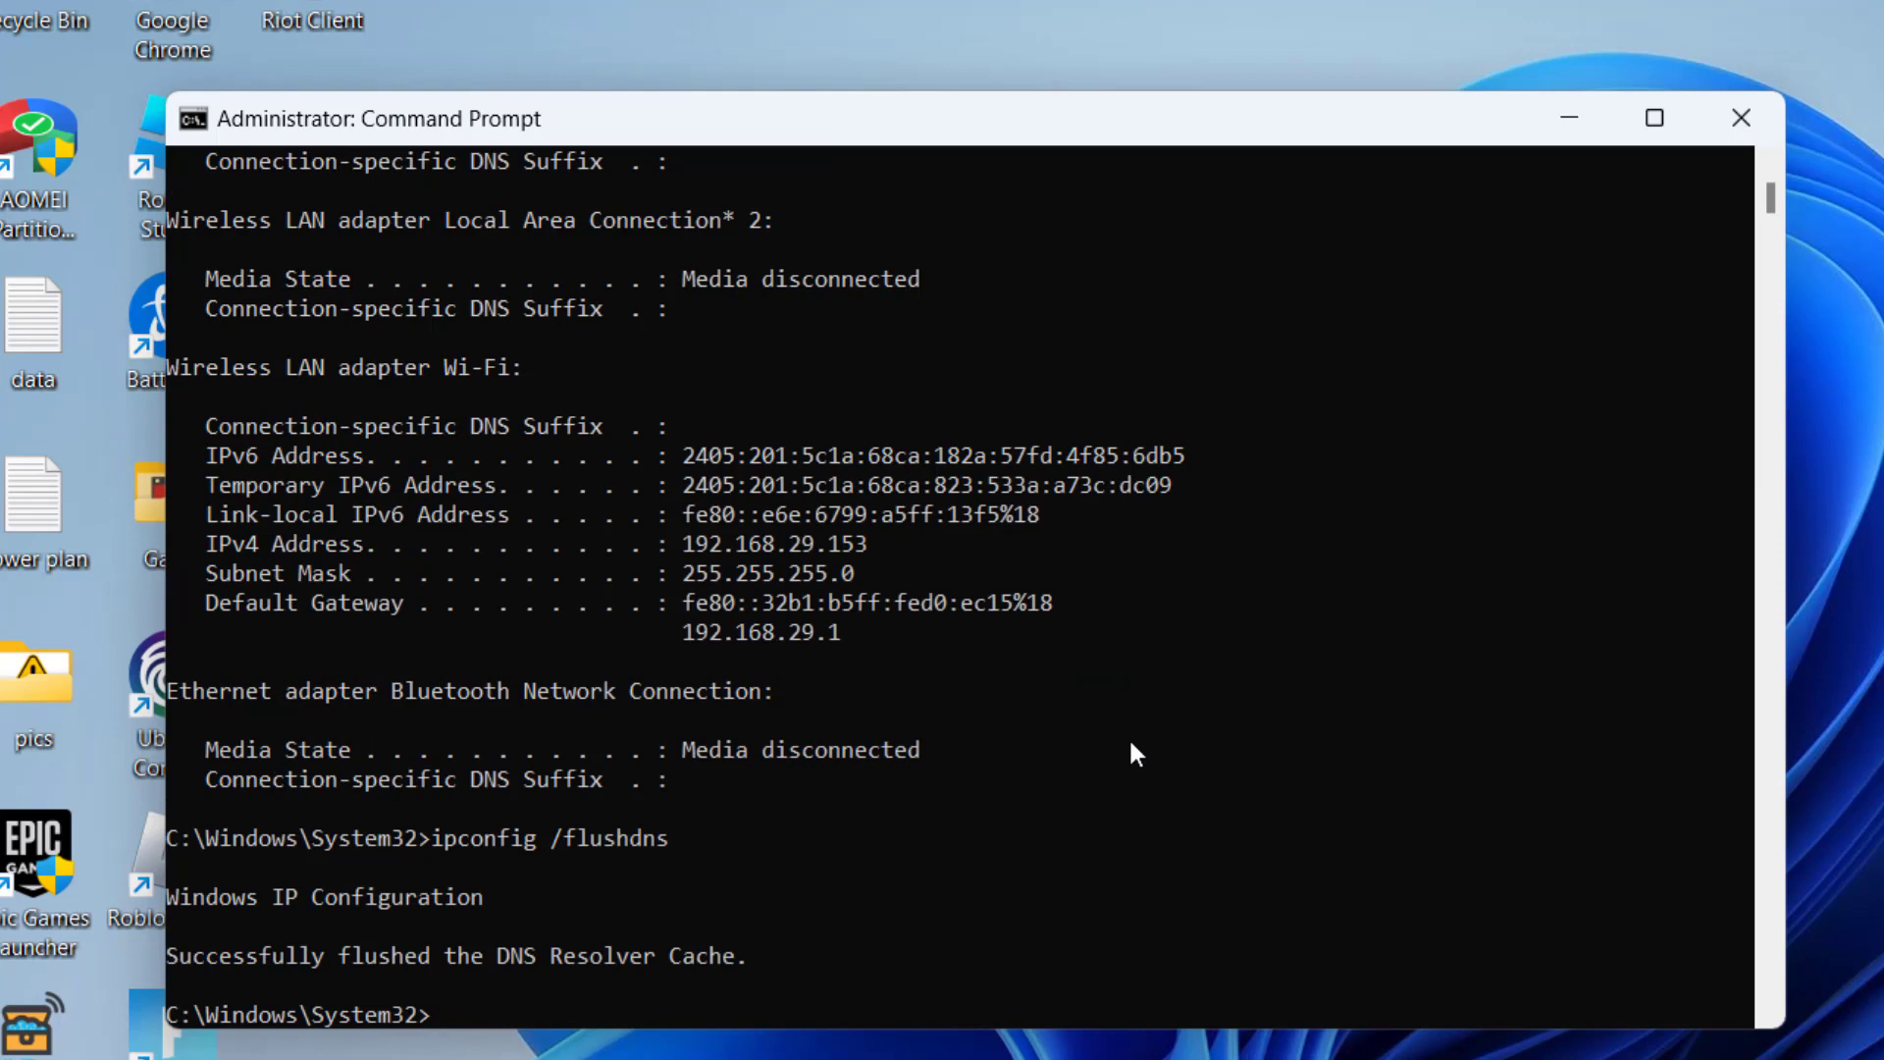
pyautogui.write('netsh int ip res')
pyautogui.write('et')
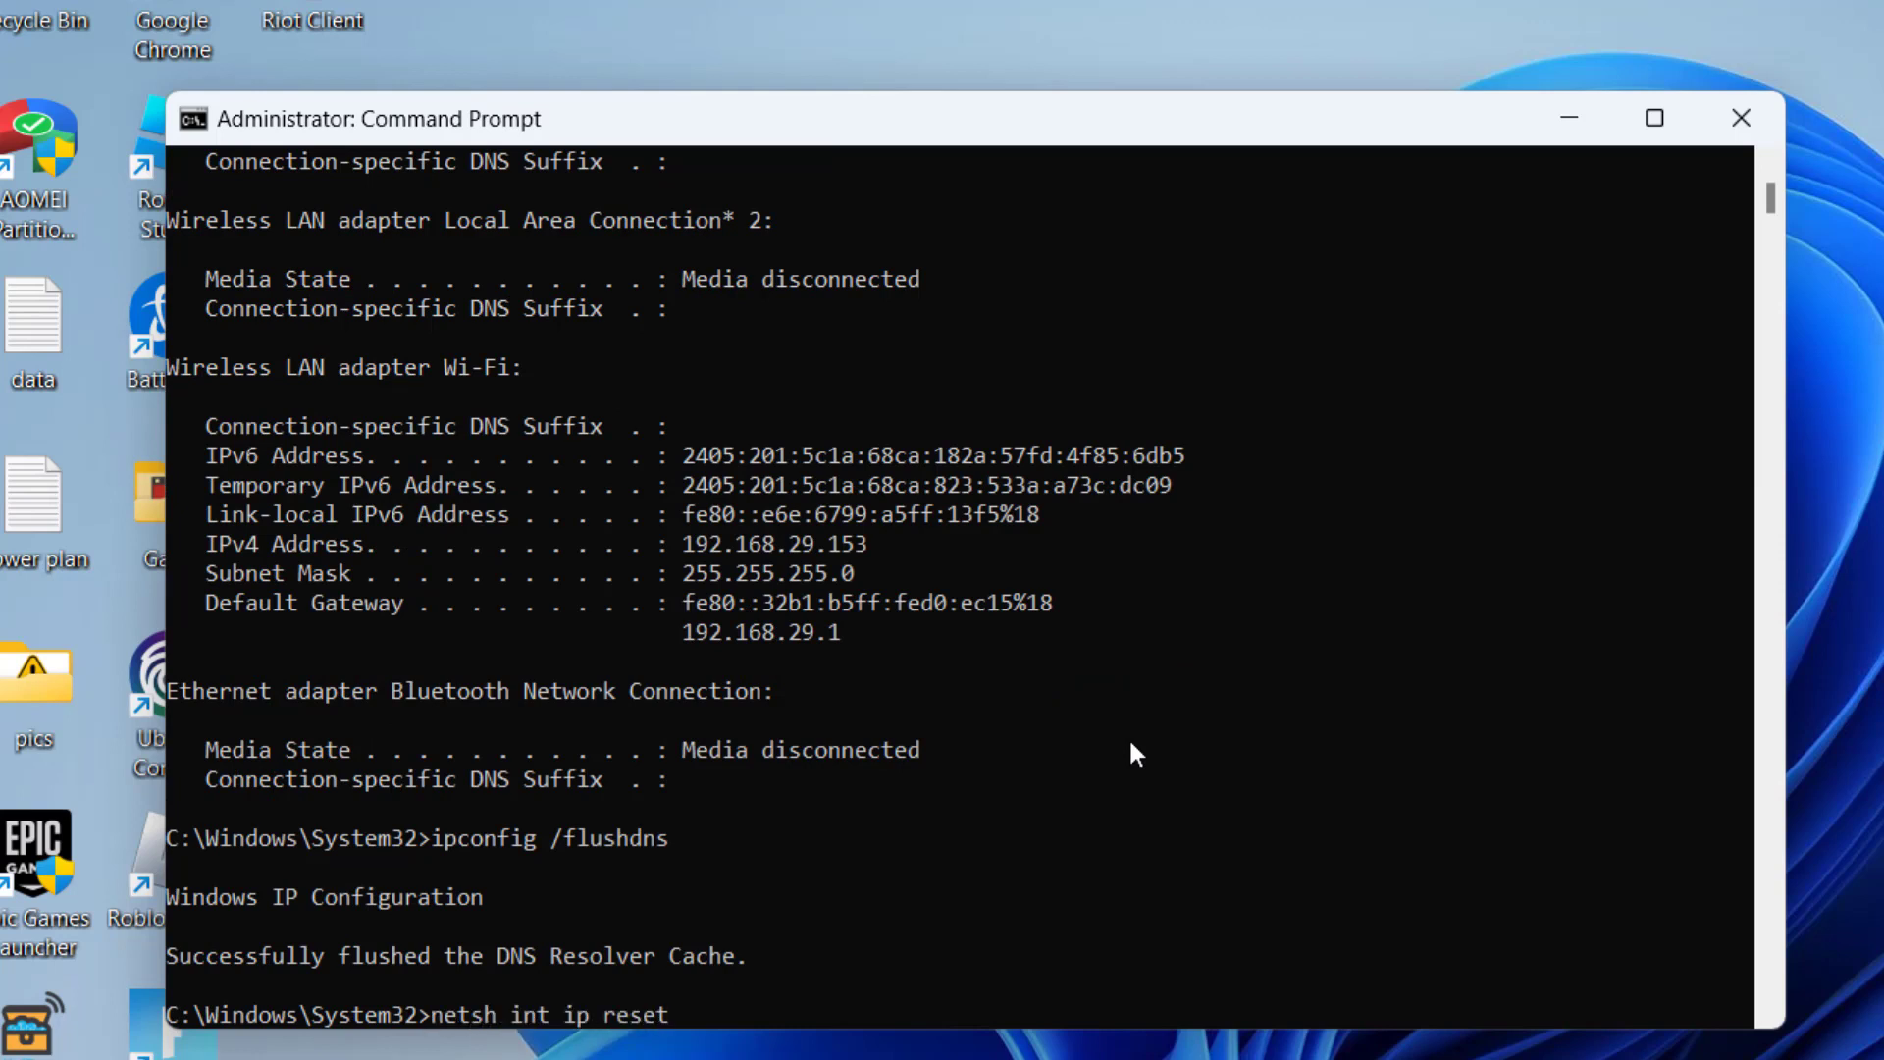
pyautogui.press('Return')
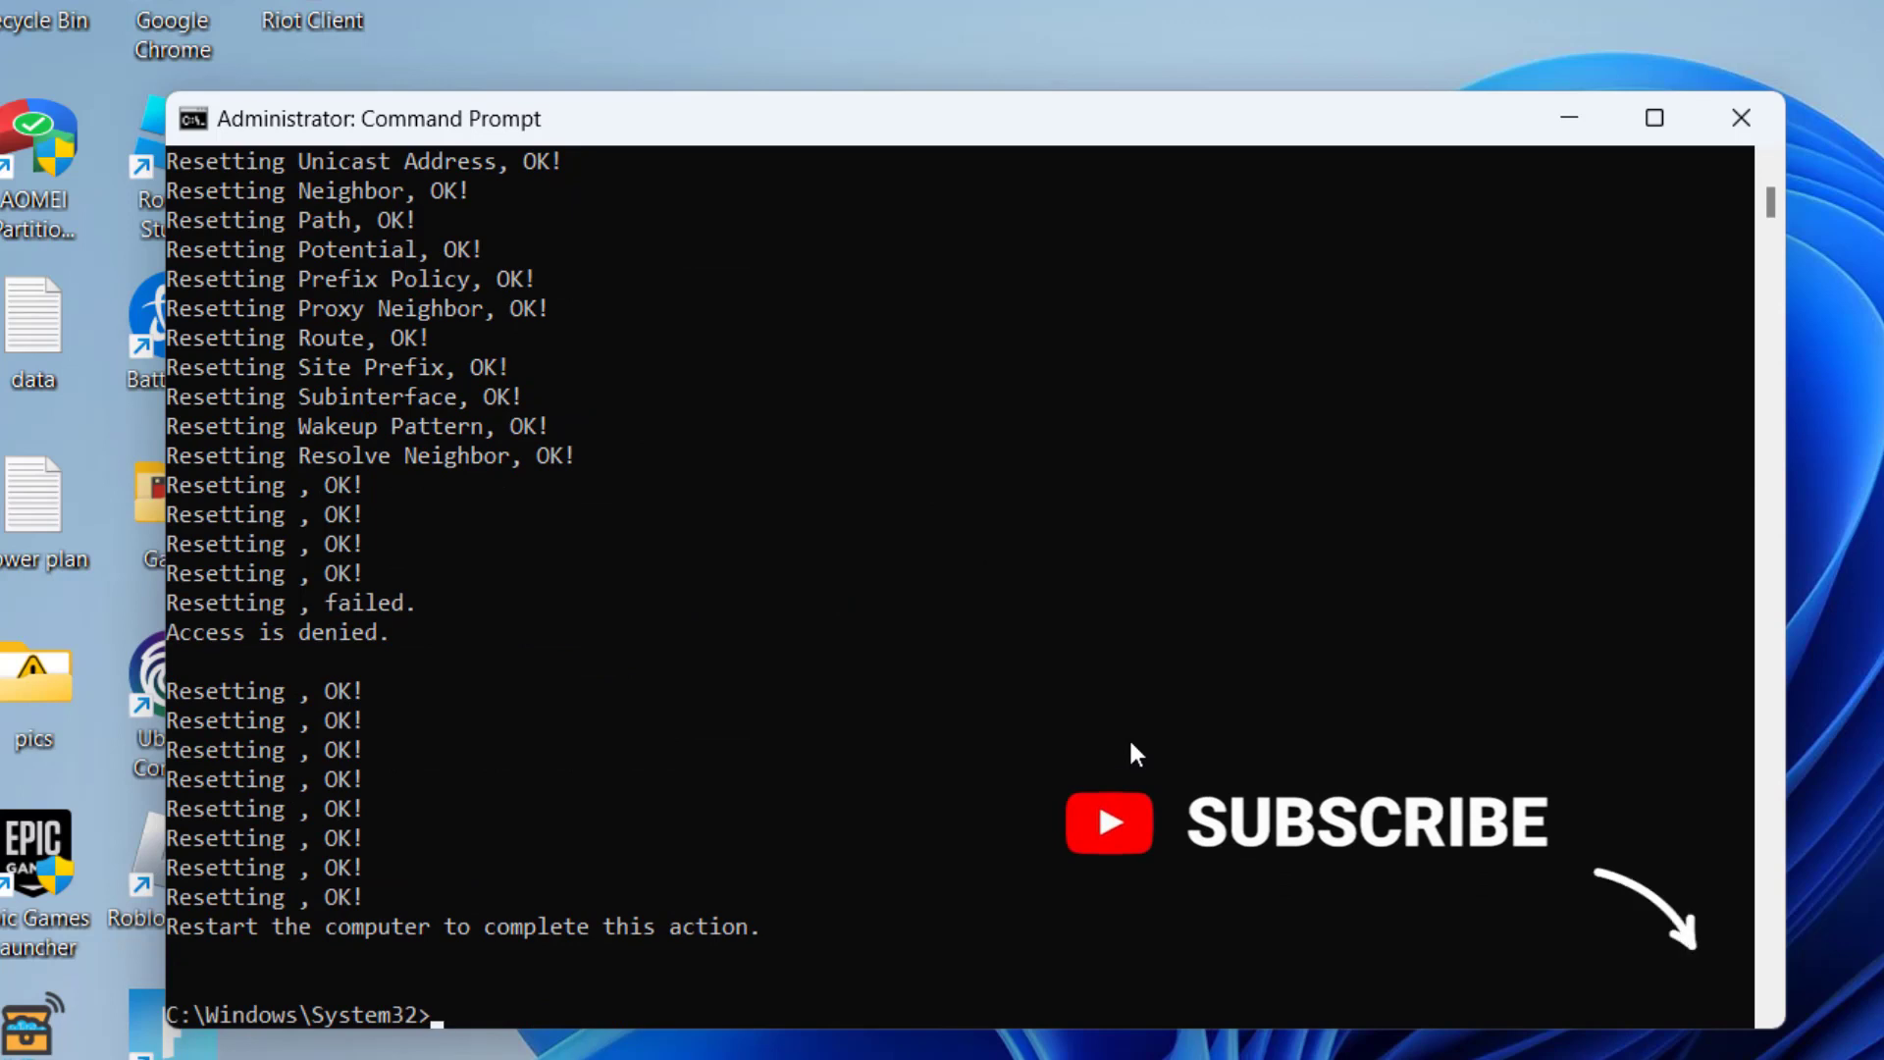
pyautogui.write('netsh w')
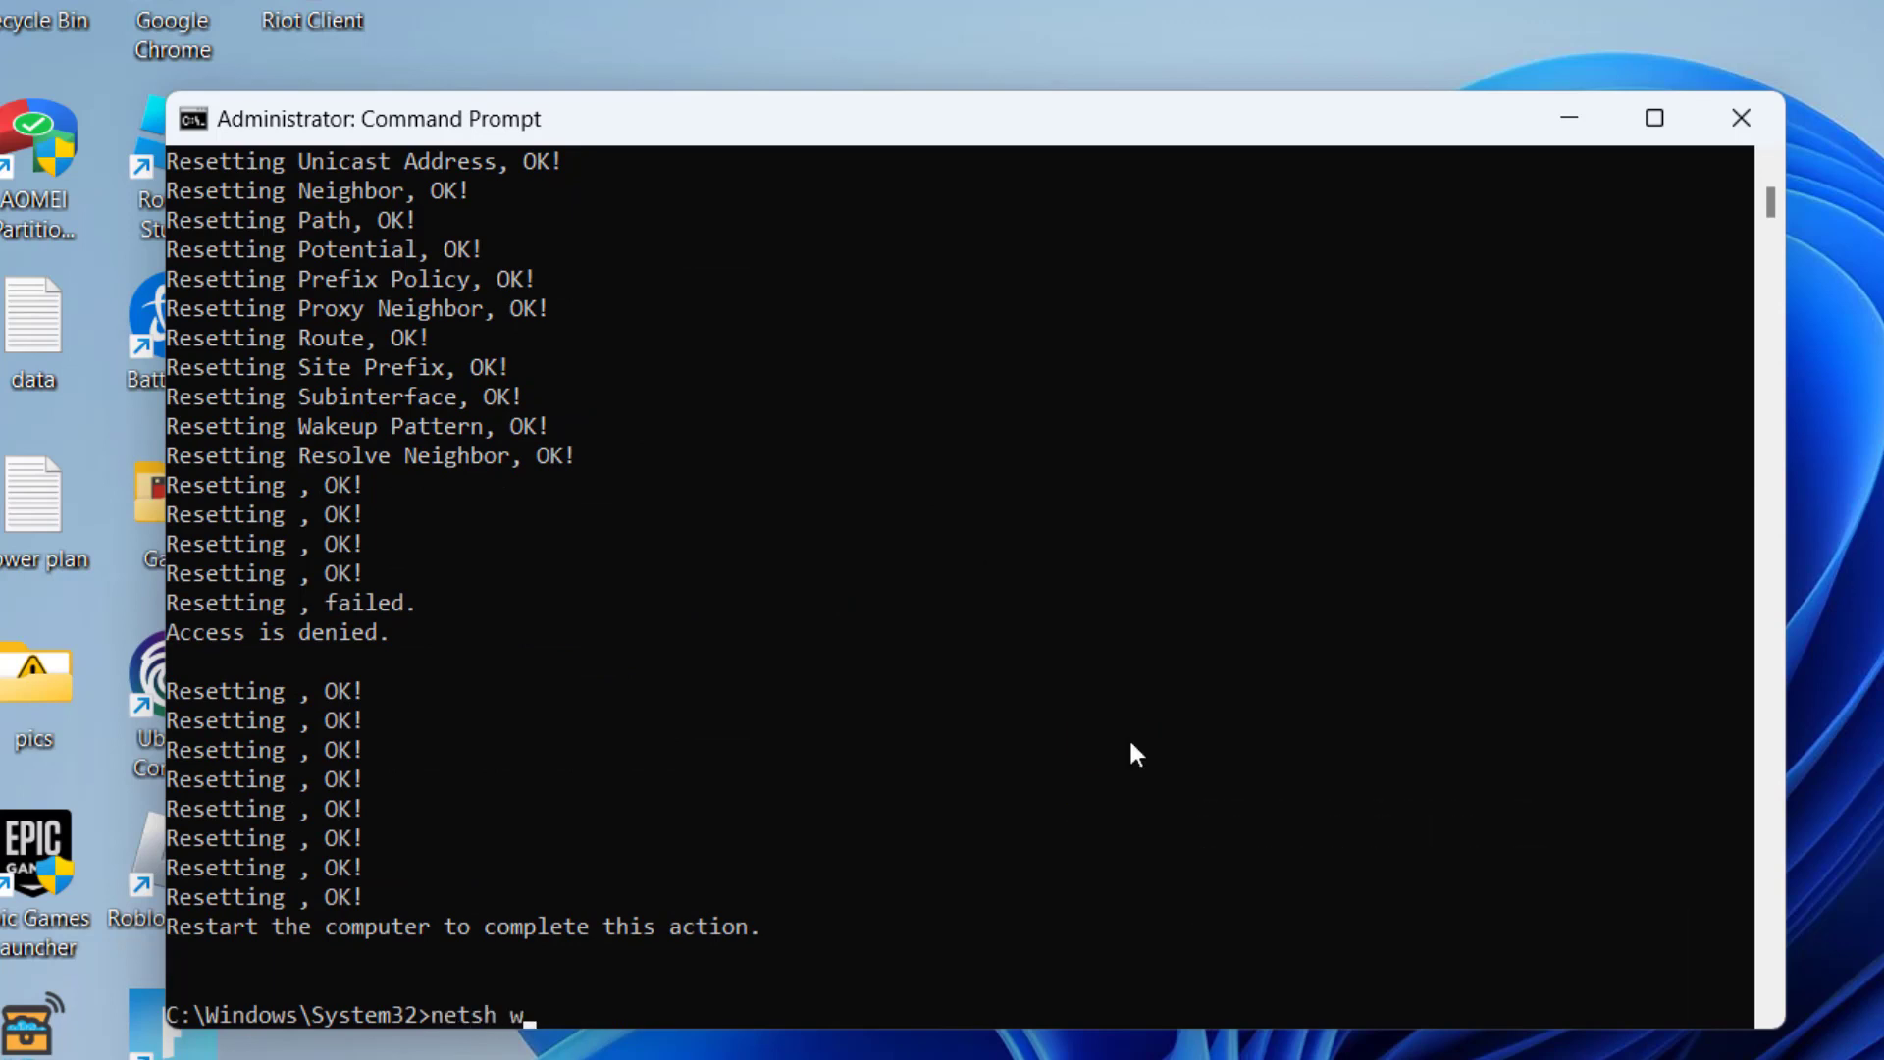
pyautogui.write('insock rese')
pyautogui.write('t')
pyautogui.press('Return')
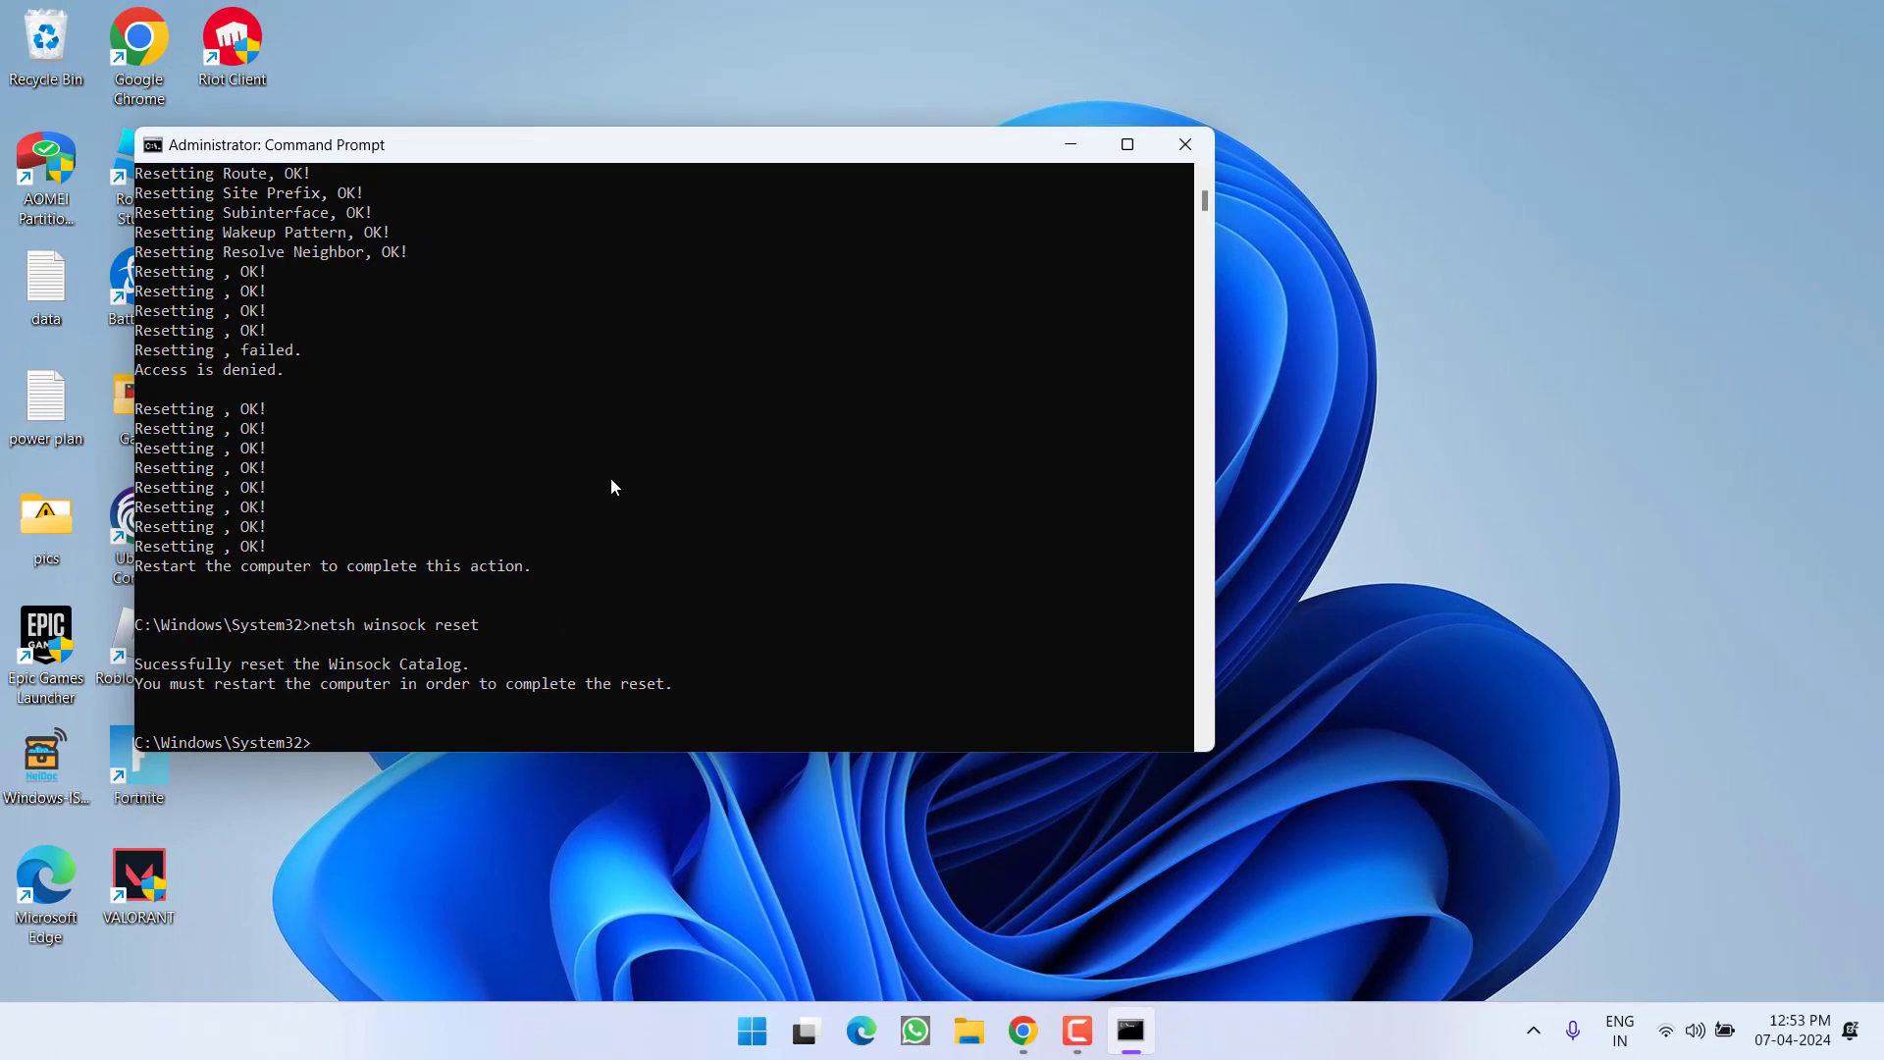
# - Close the administrator Command Prompt window
pyautogui.click(1209, 157)
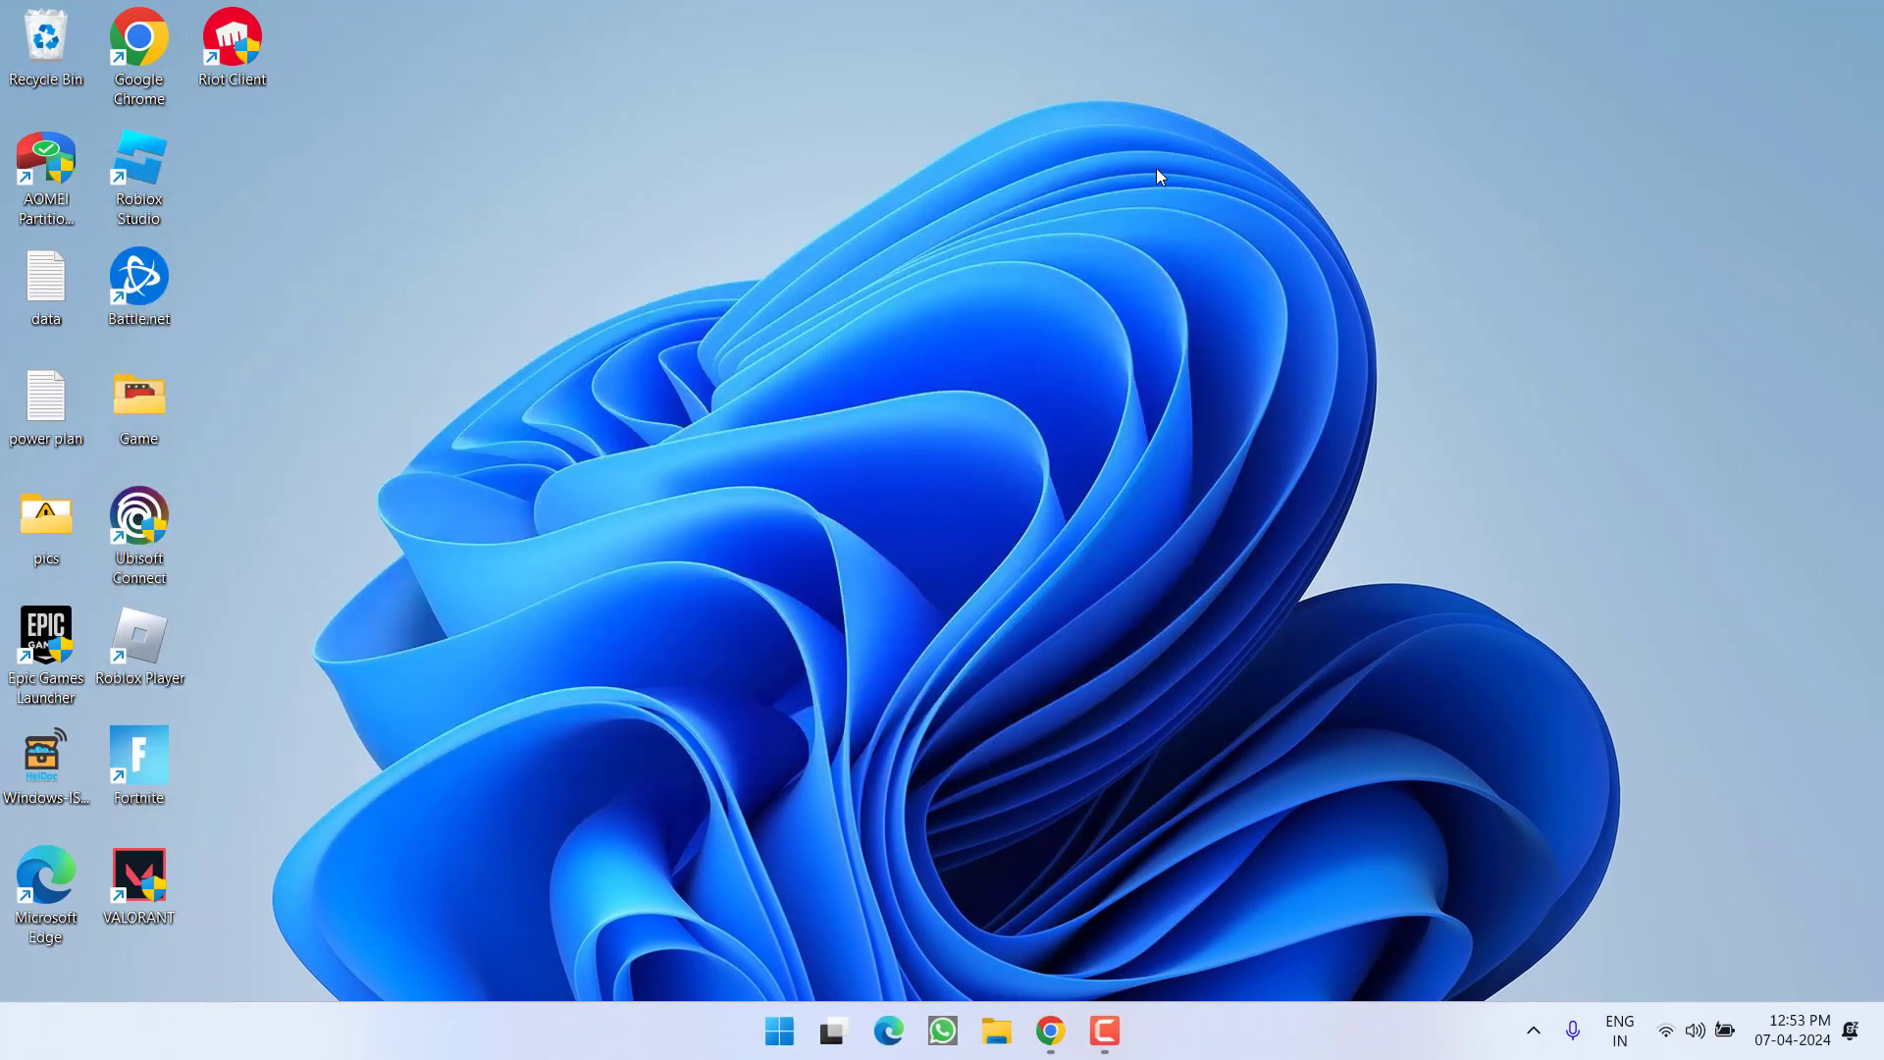